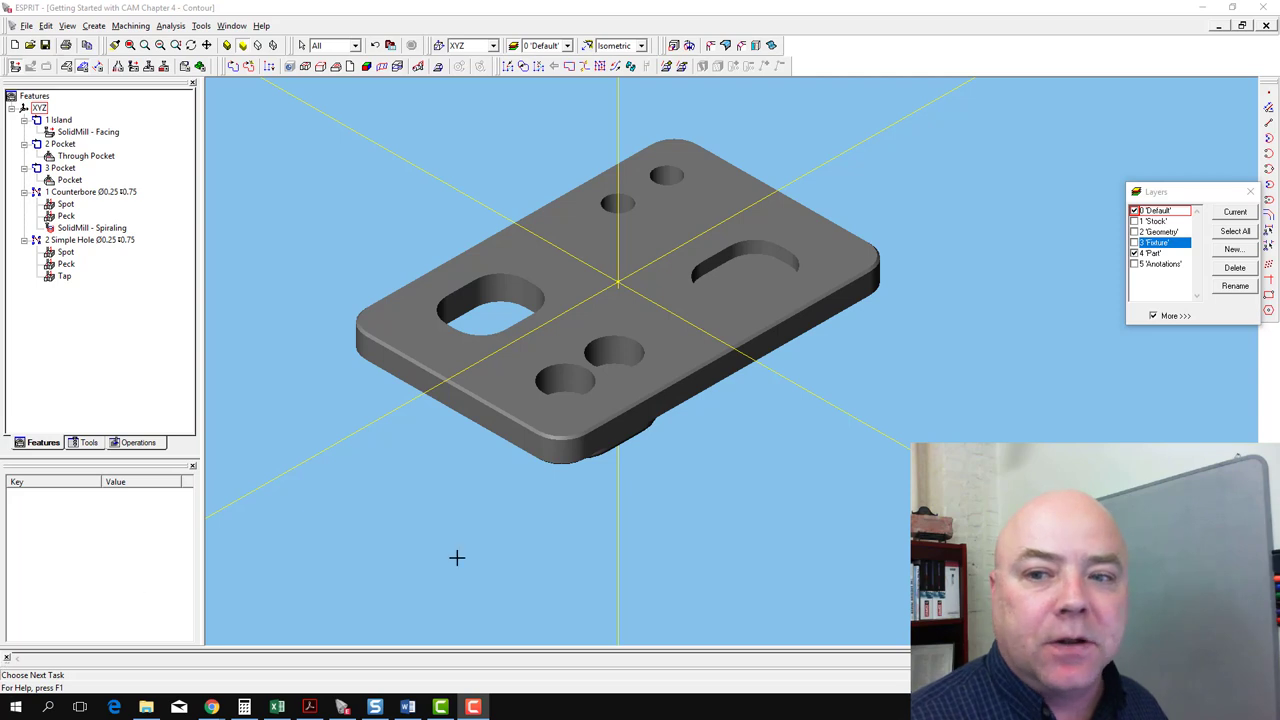
# Toggle the 1 Stock layer on and off again, then select the part solid
pyautogui.click(1151, 222)
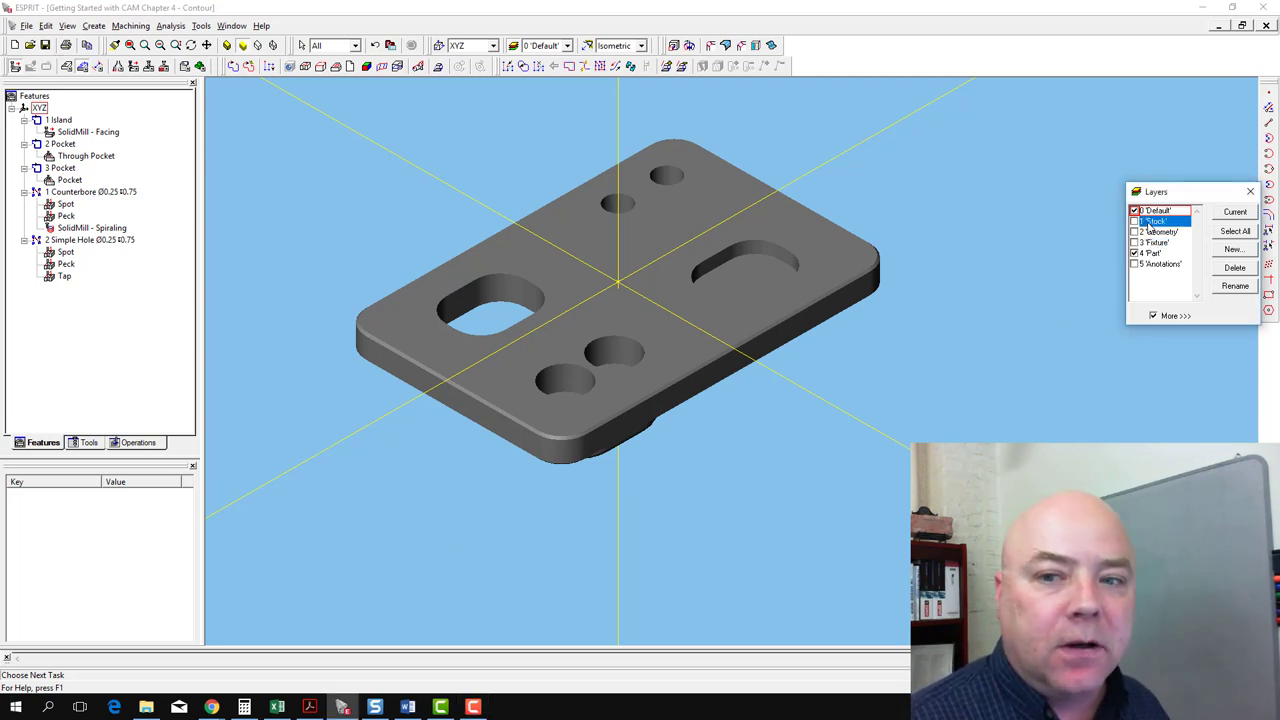
pyautogui.click(1134, 221)
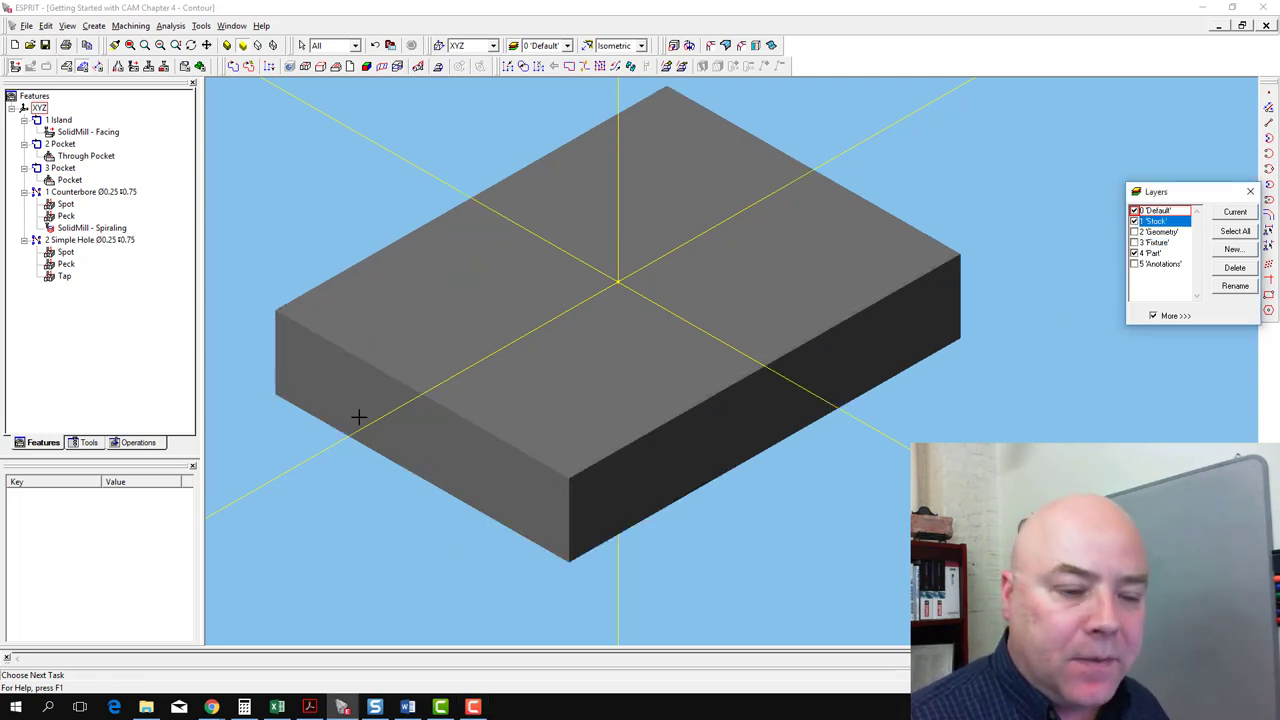
pyautogui.click(1134, 221)
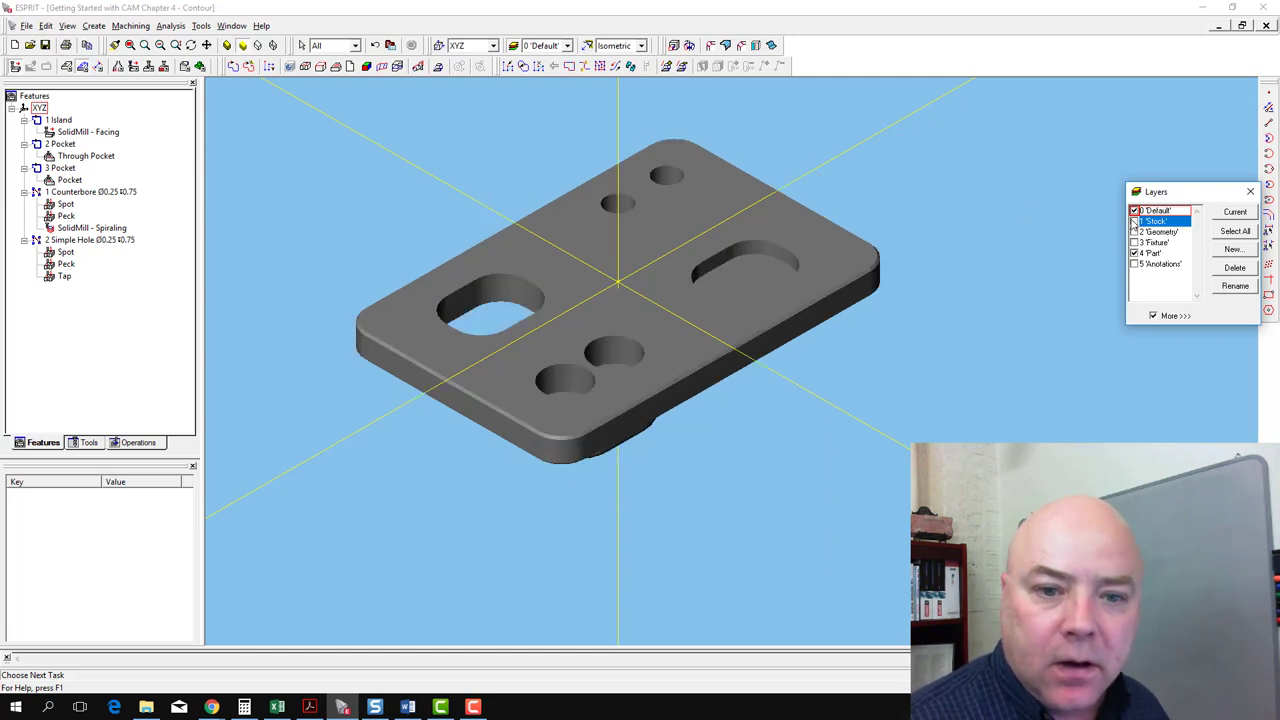
pyautogui.click(490, 161)
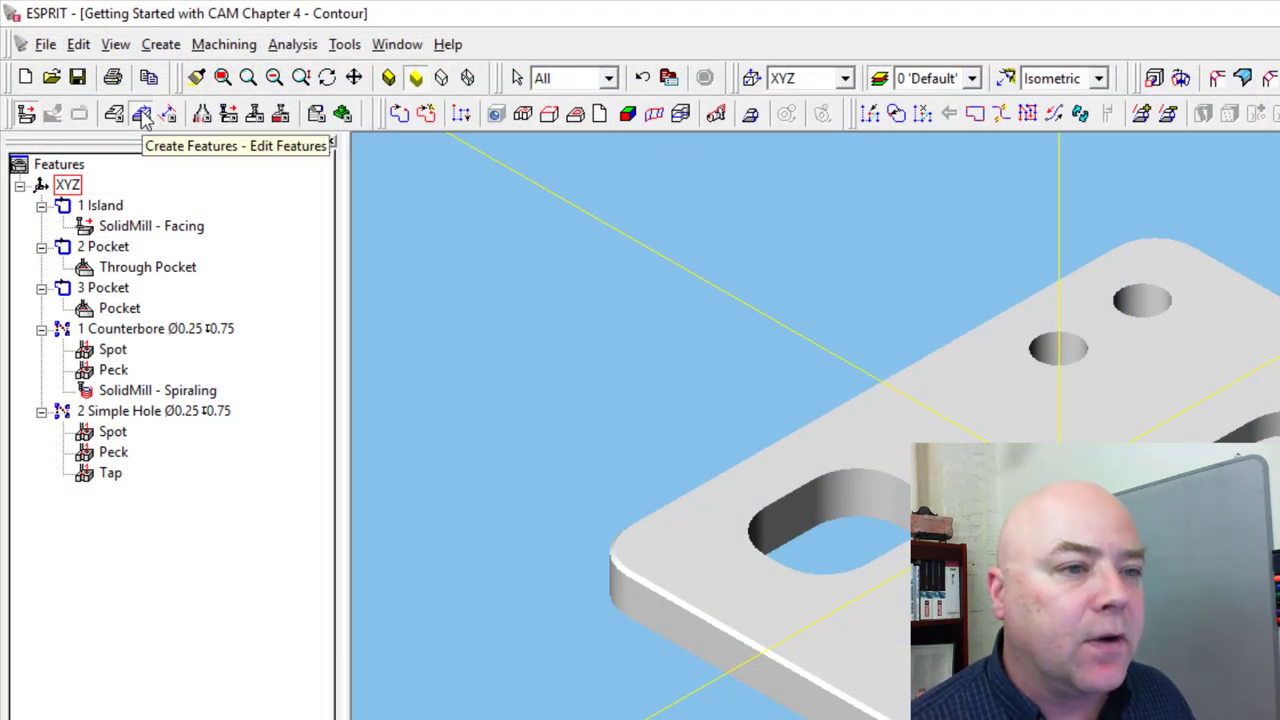
# Create a Shadow-type Part Profile from Body 9, adding chains 4 through 9
pyautogui.click(680, 120)
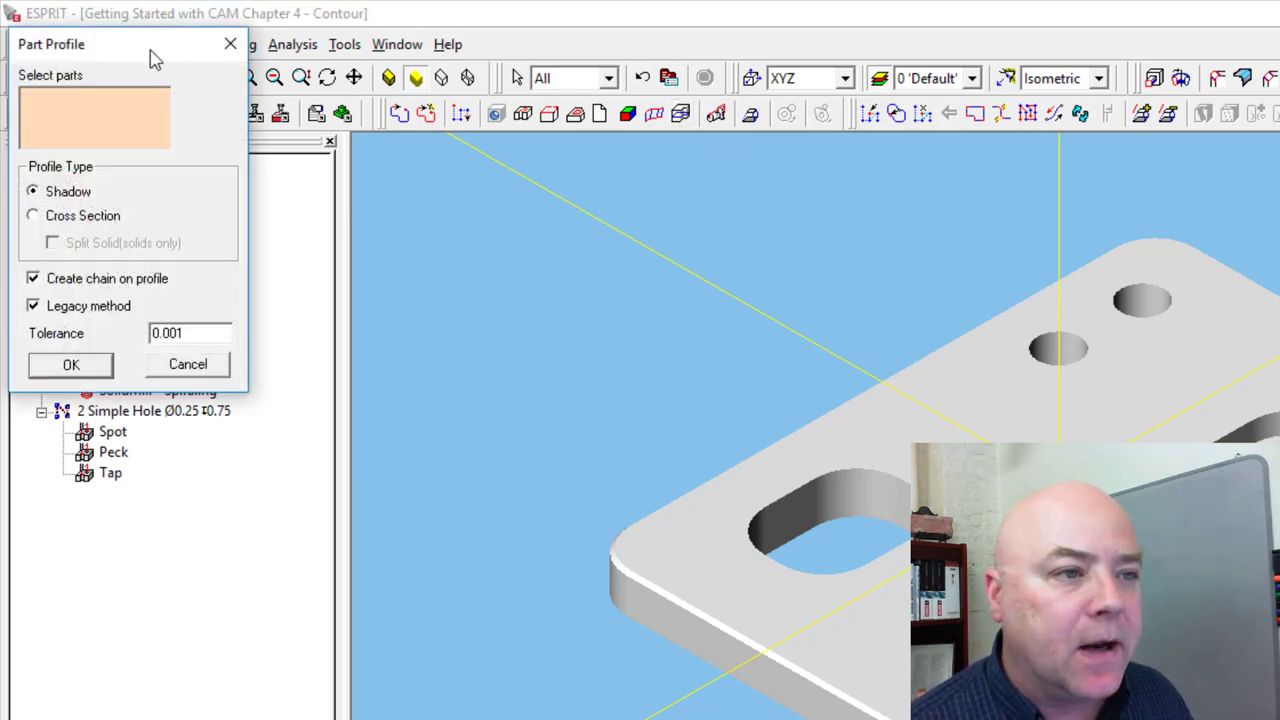
pyautogui.moveTo(150, 60); pyautogui.dragTo(396, 195)
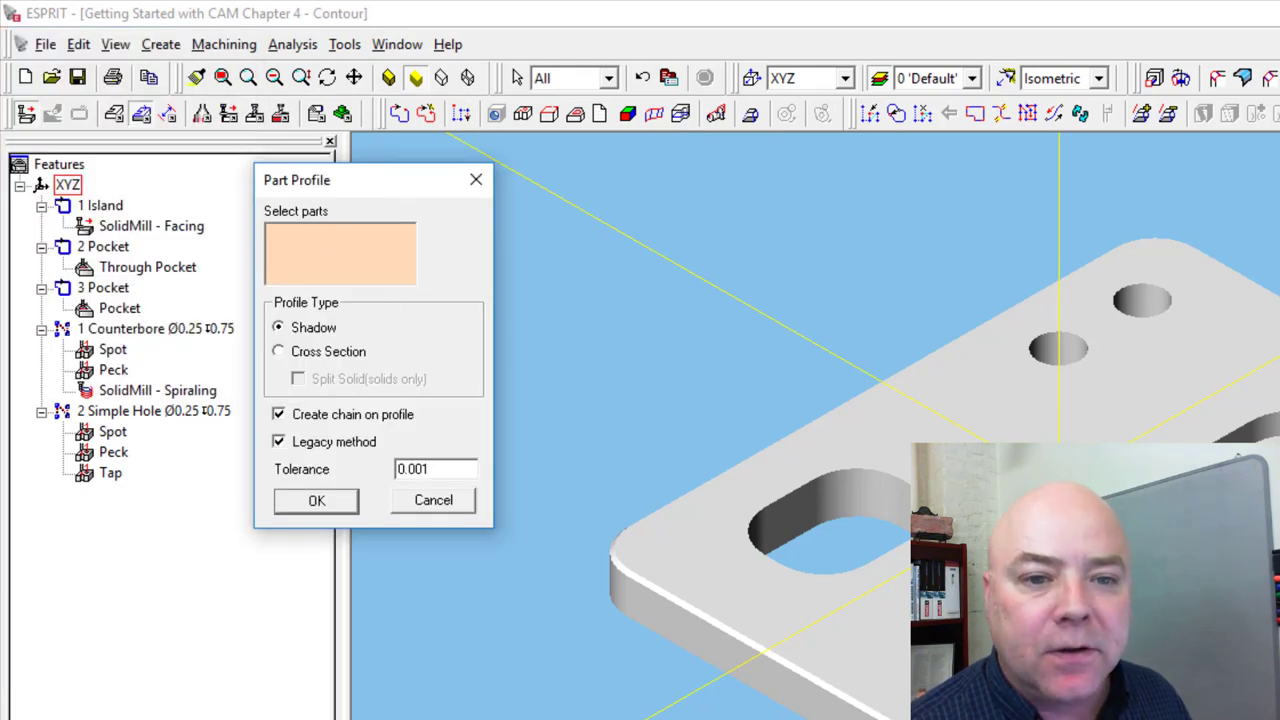
pyautogui.click(780, 420)
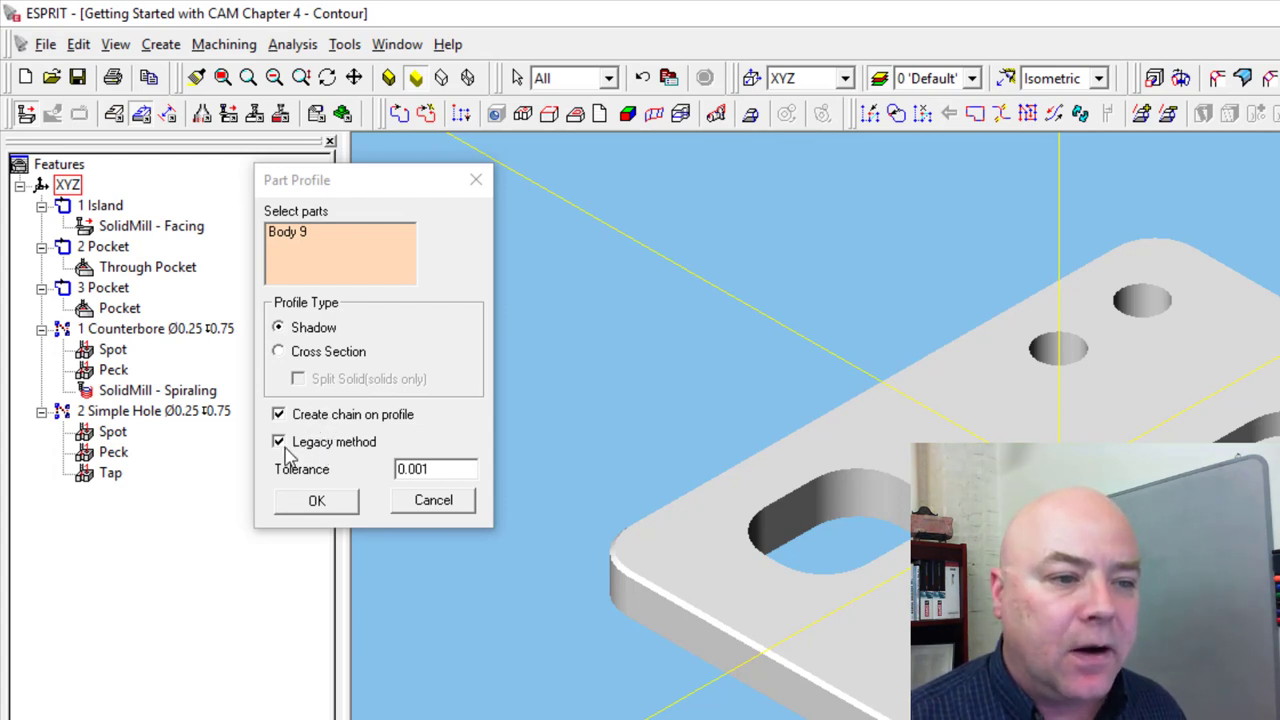
pyautogui.click(318, 502)
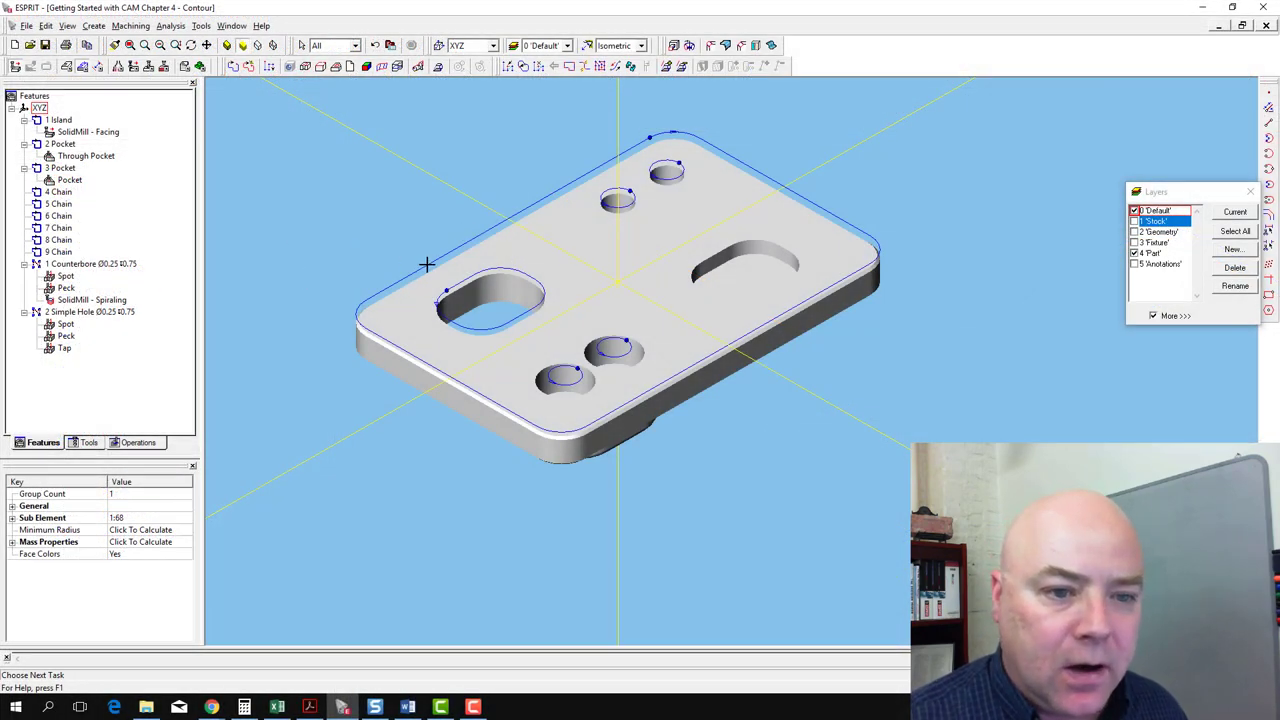
# Keep only the outer 6 Chain as 'Part Boundry', deleting the hole and slot chains, and select it
pyautogui.click(426, 263)
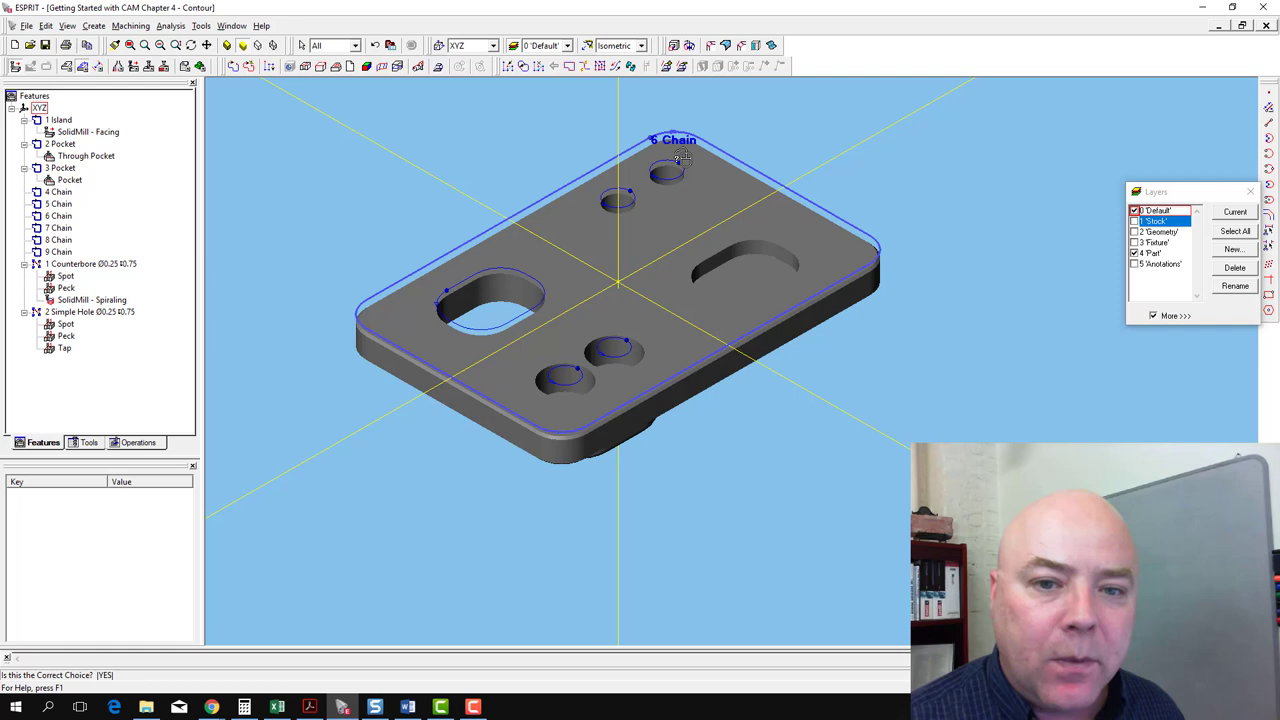
pyautogui.click(976, 382)
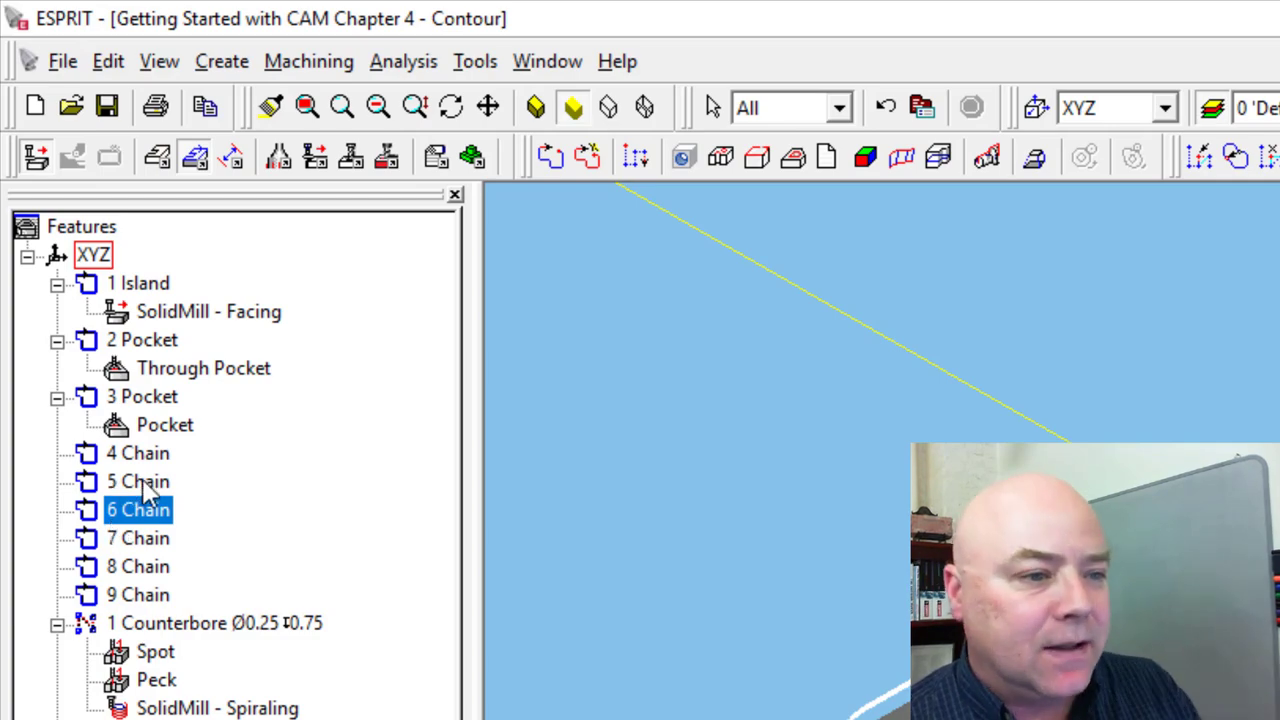
pyautogui.click(146, 484)
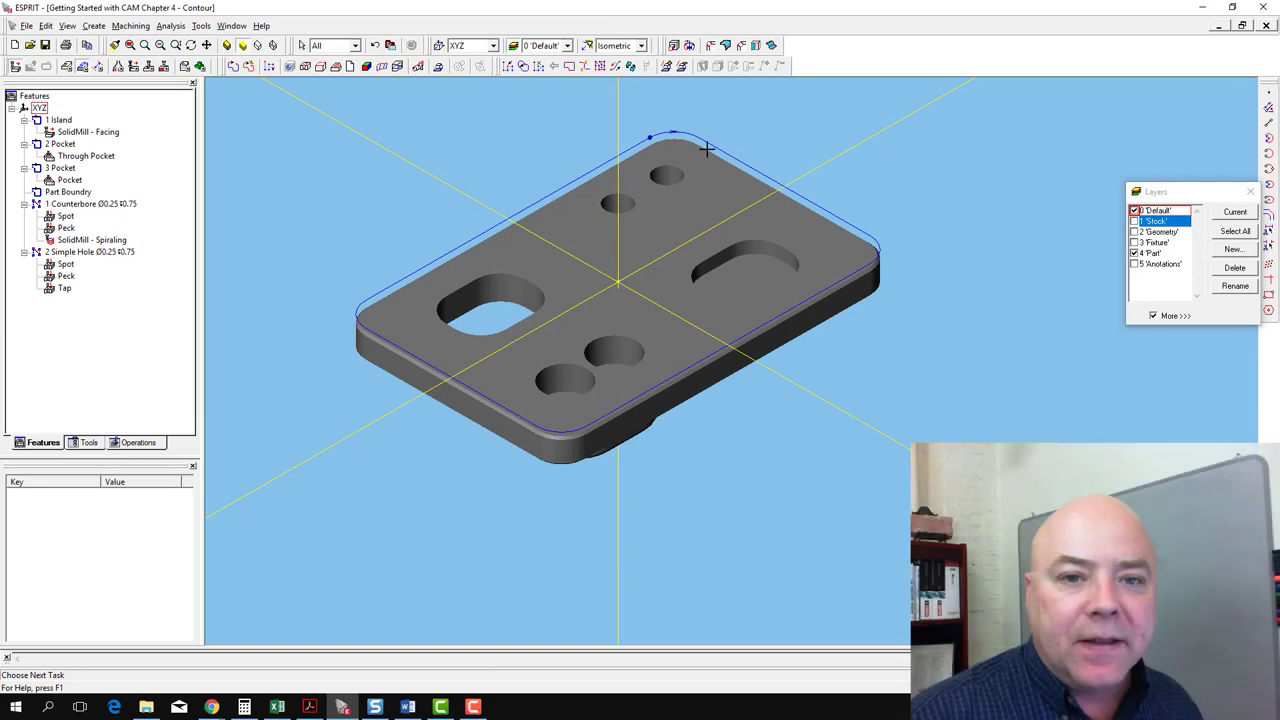
pyautogui.click(591, 169)
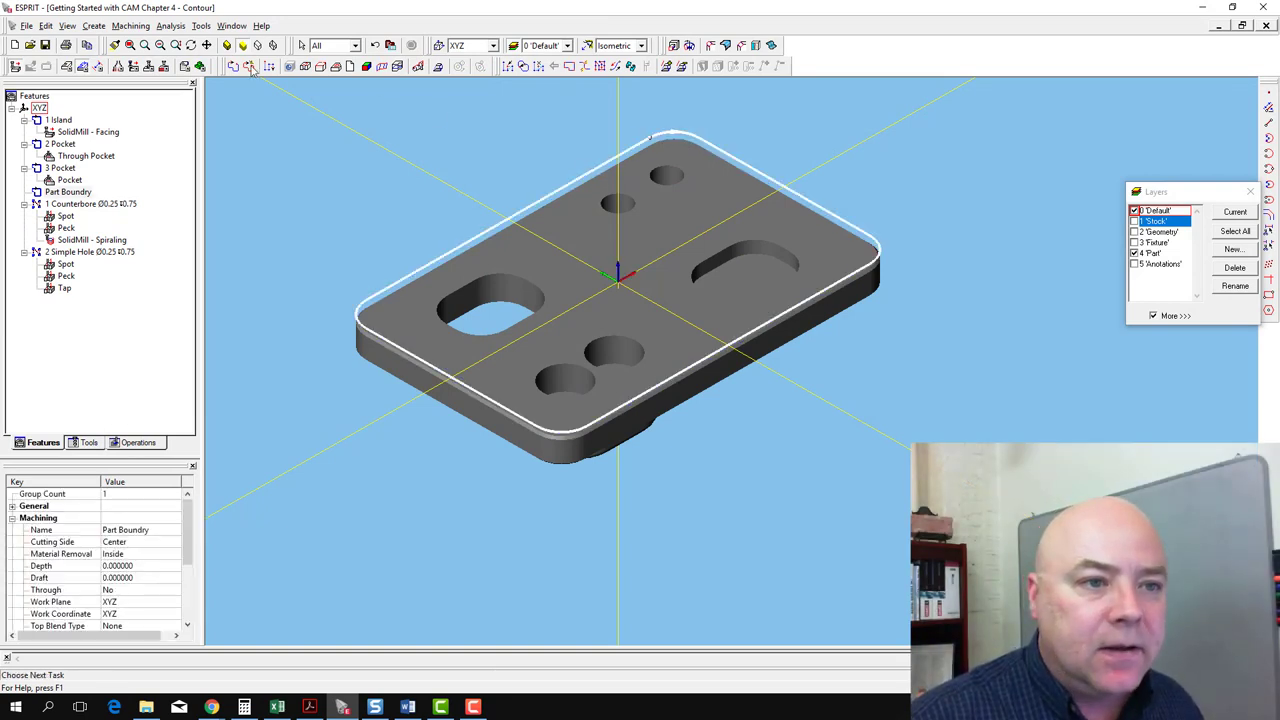
# Create a SolidMill Contouring operation that uses the 3/8 ENDMILL tool
pyautogui.click(134, 67)
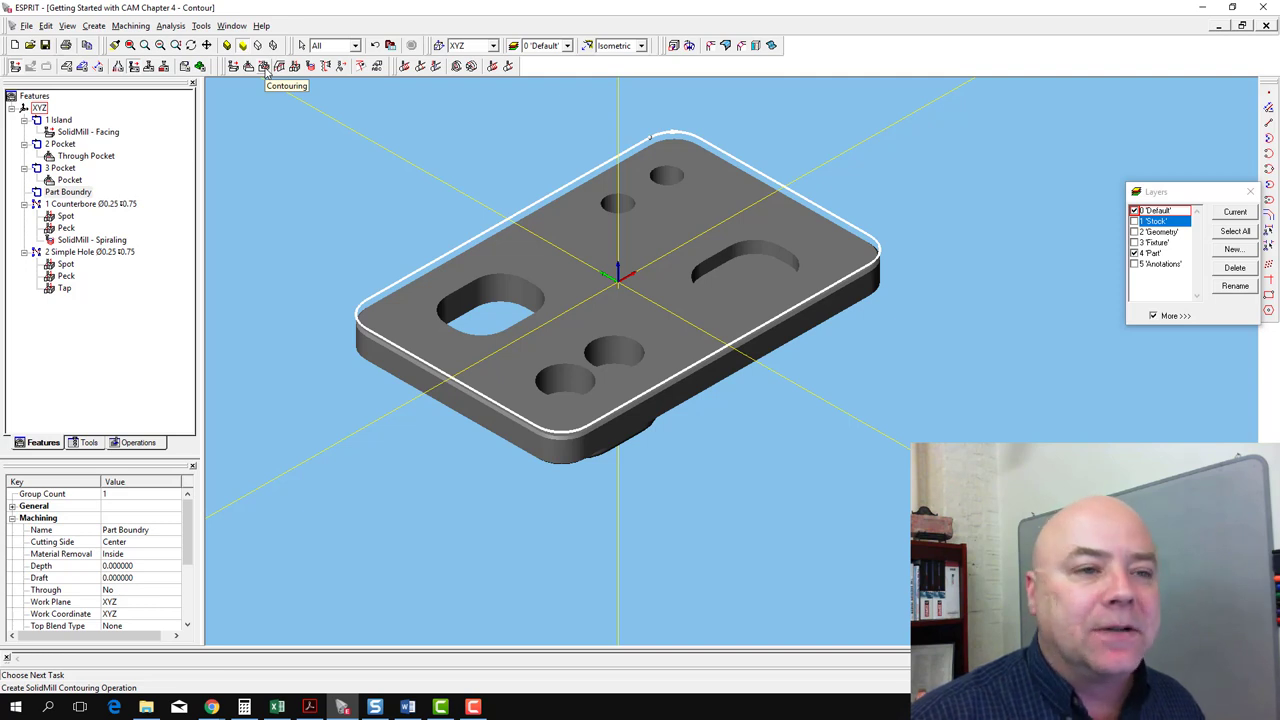
pyautogui.click(265, 67)
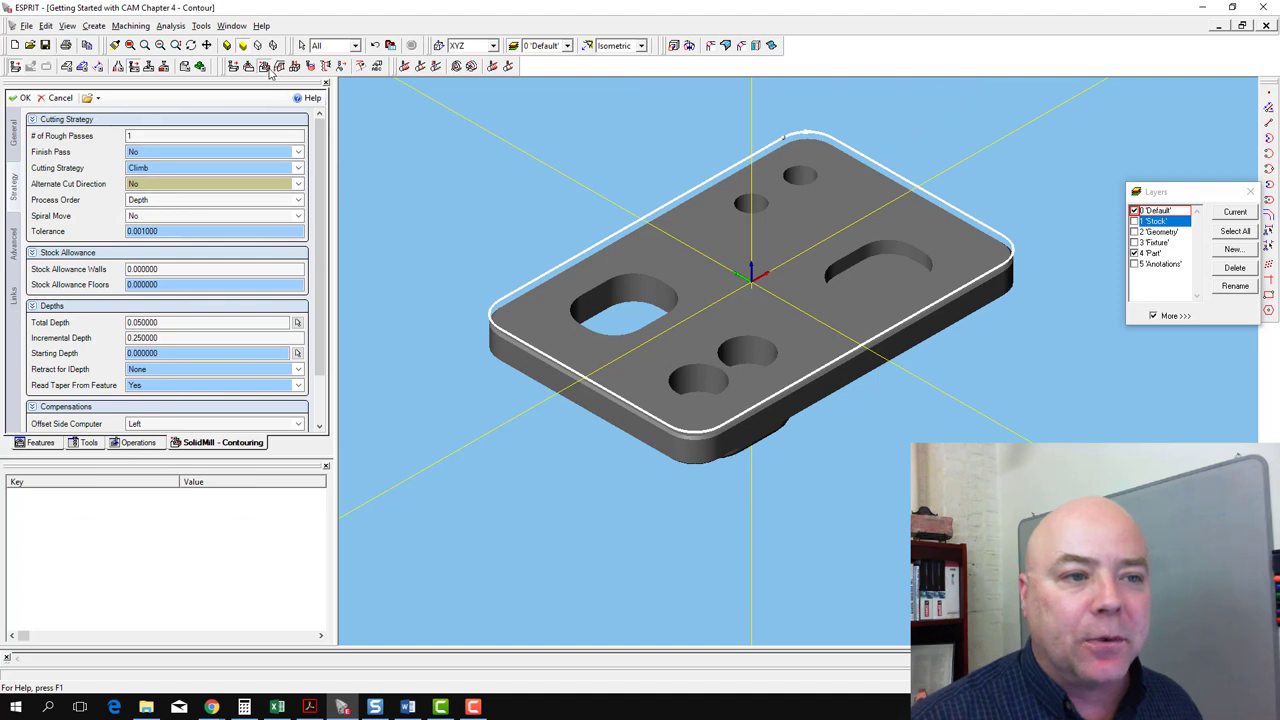
pyautogui.click(13, 135)
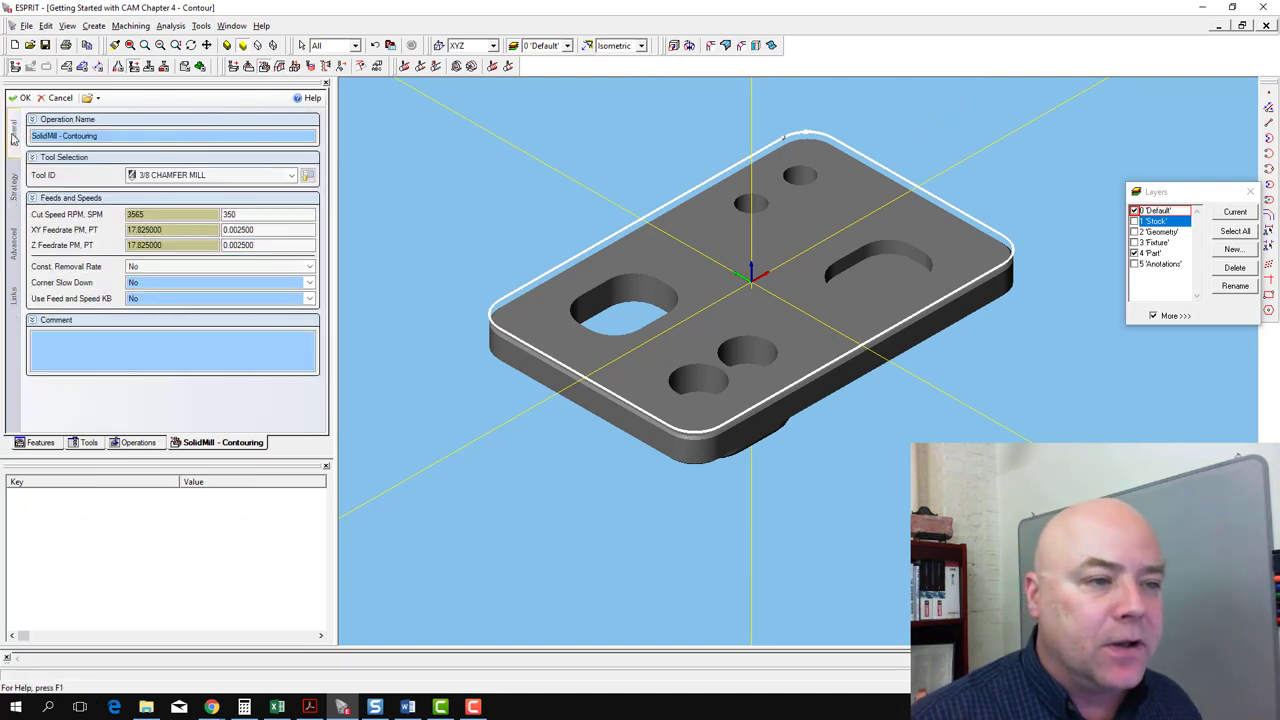
pyautogui.click(194, 176)
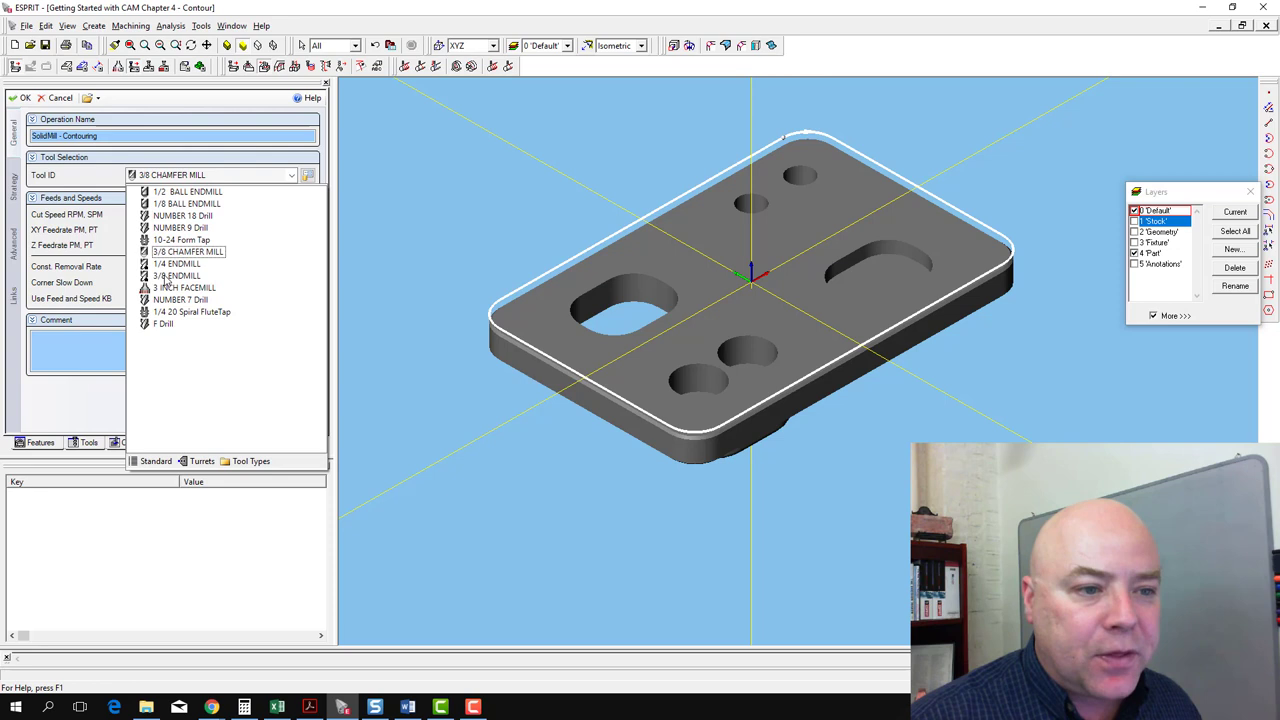
pyautogui.click(166, 277)
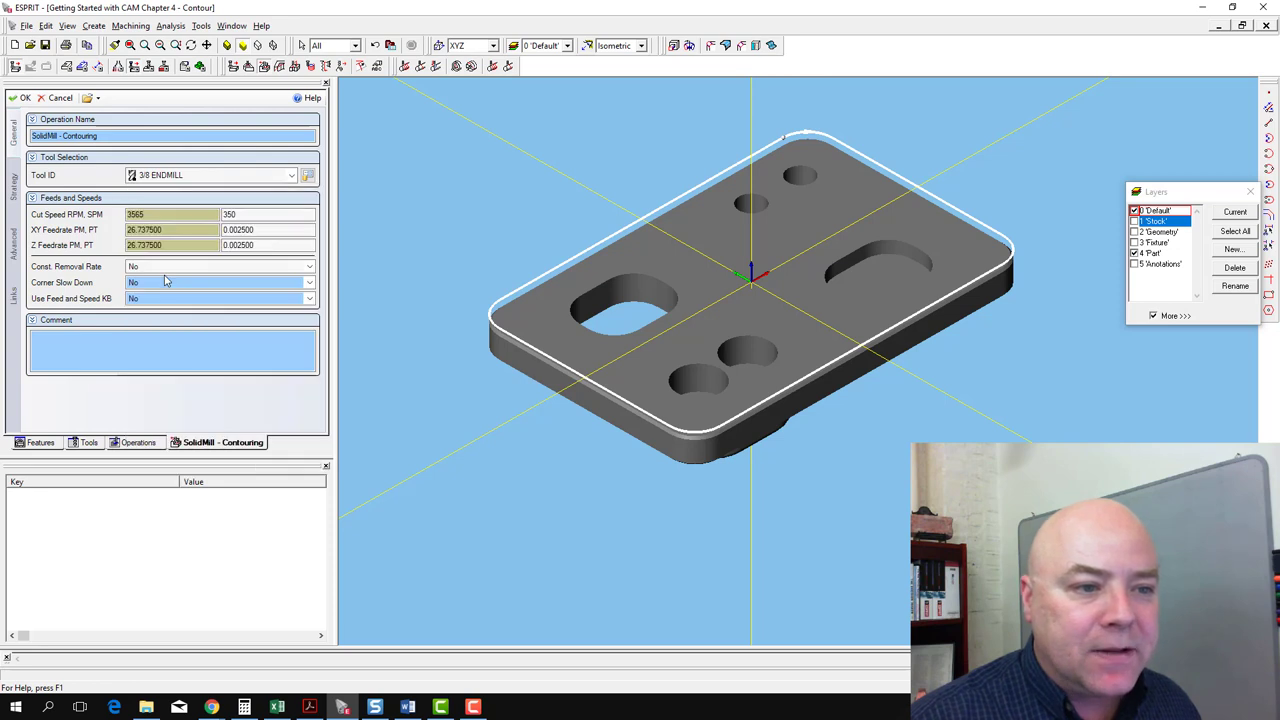
# Set the spindle speed to 6000 RPM, recalculating surface speed to 589
pyautogui.click(257, 216)
pyautogui.doubleClick(196, 214)
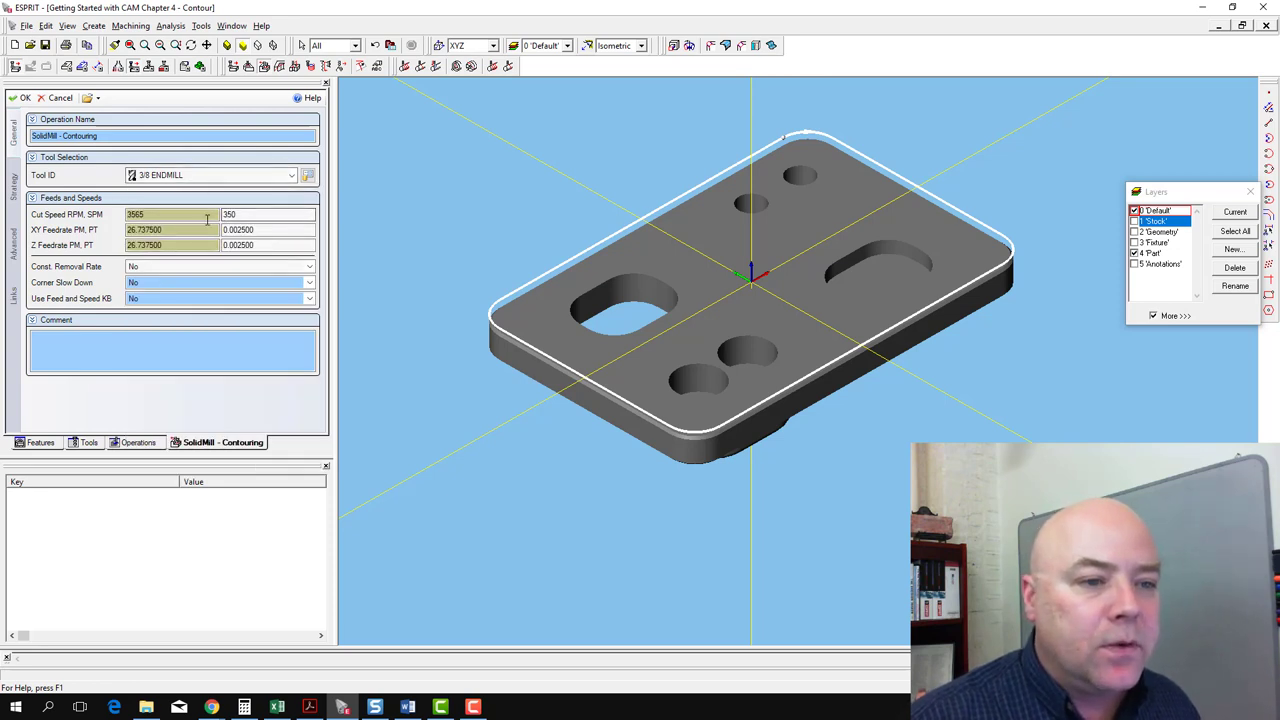
pyautogui.write('6')
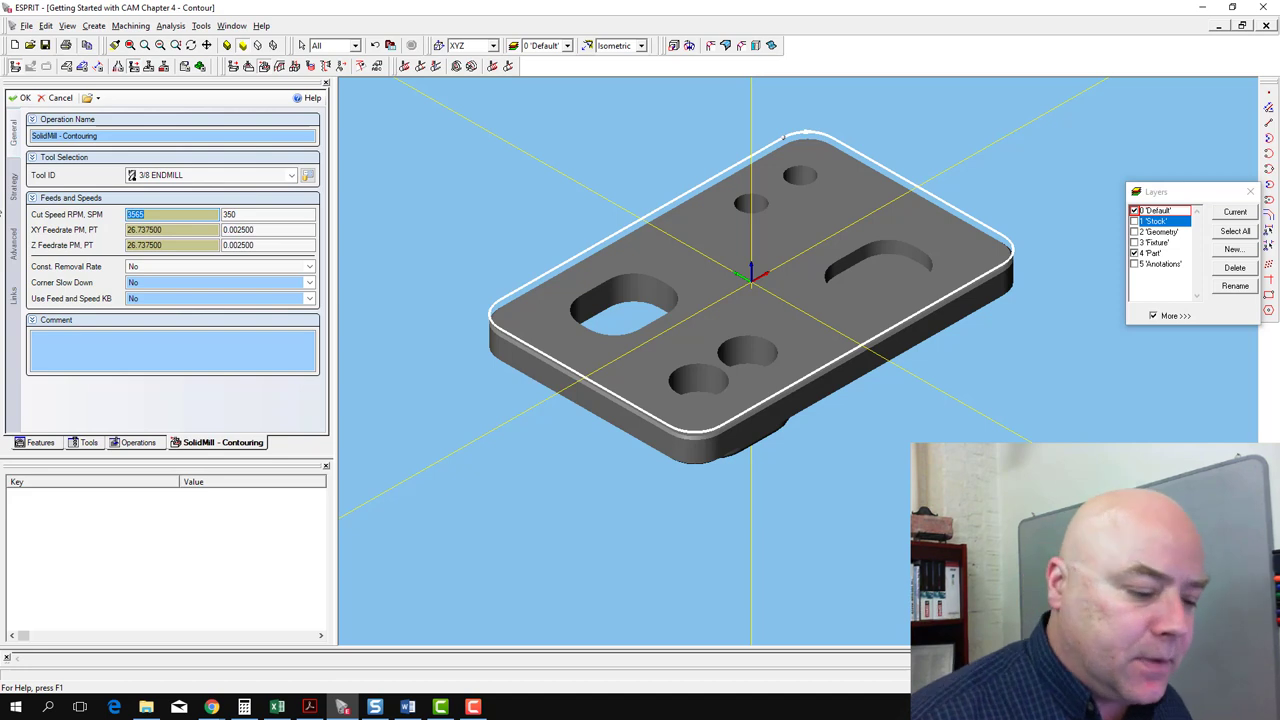
pyautogui.write('000')
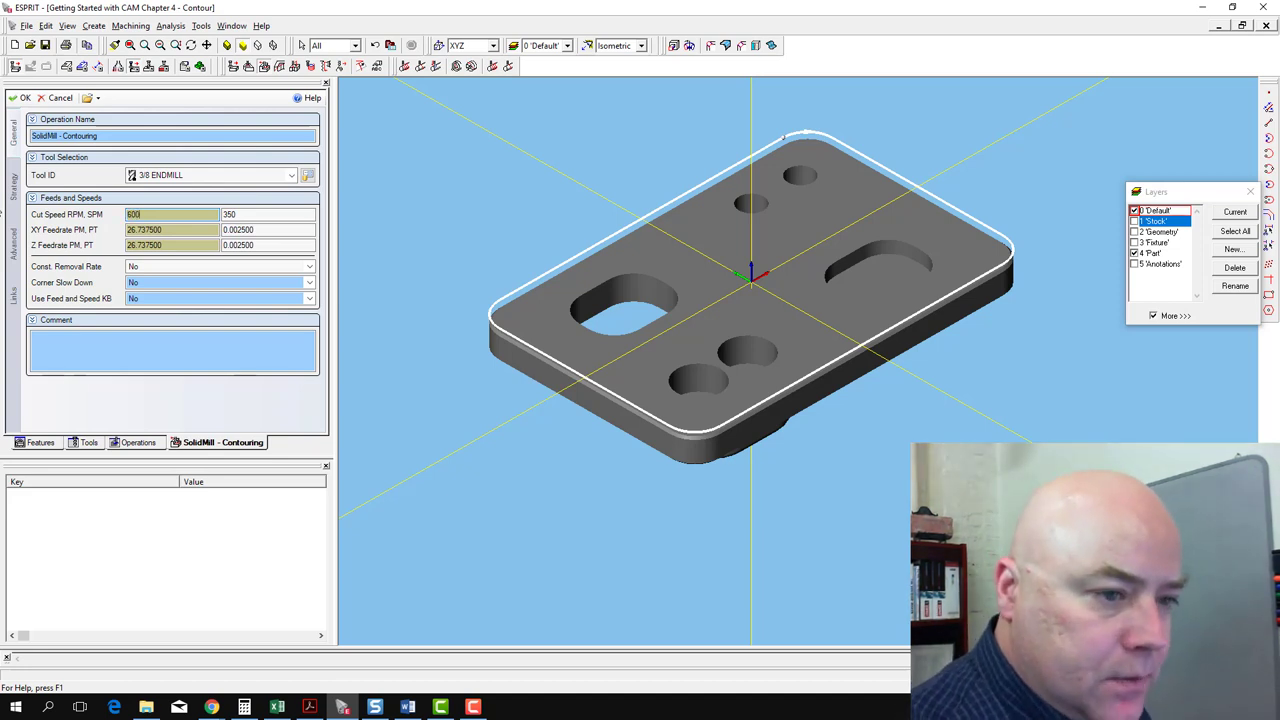
pyautogui.click(172, 232)
pyautogui.click(232, 214)
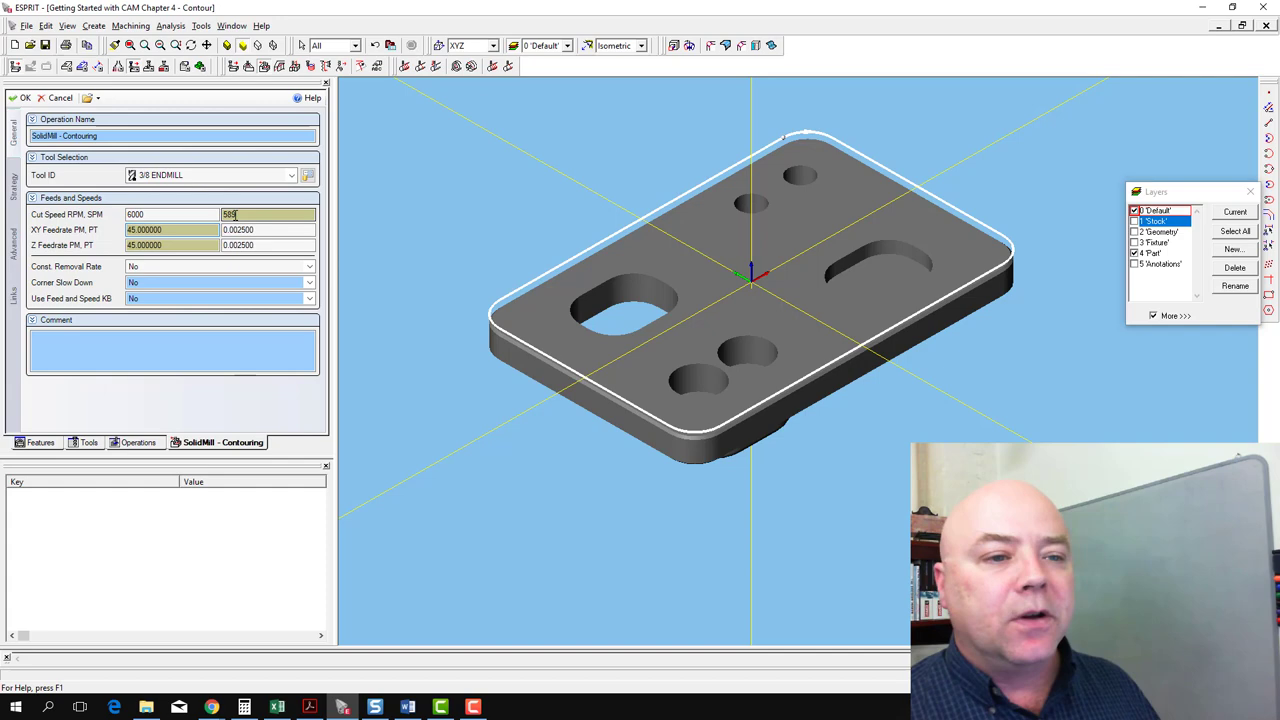
pyautogui.click(249, 229)
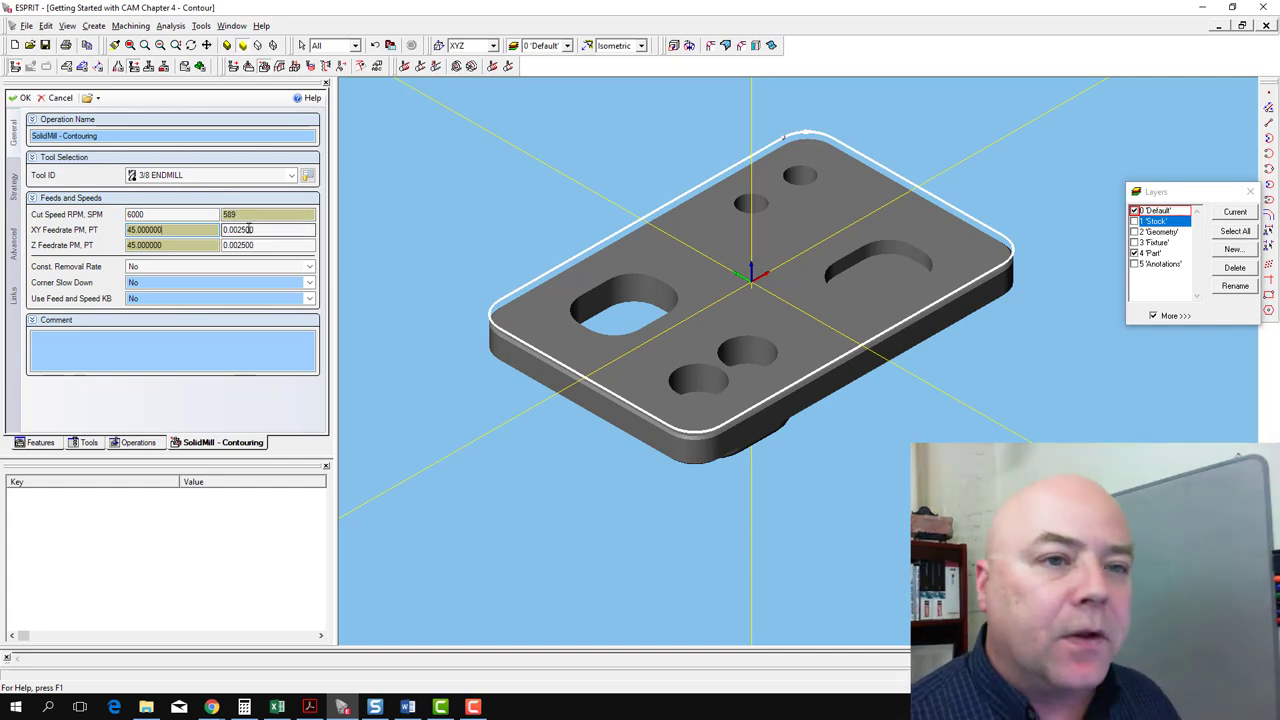
pyautogui.click(229, 214)
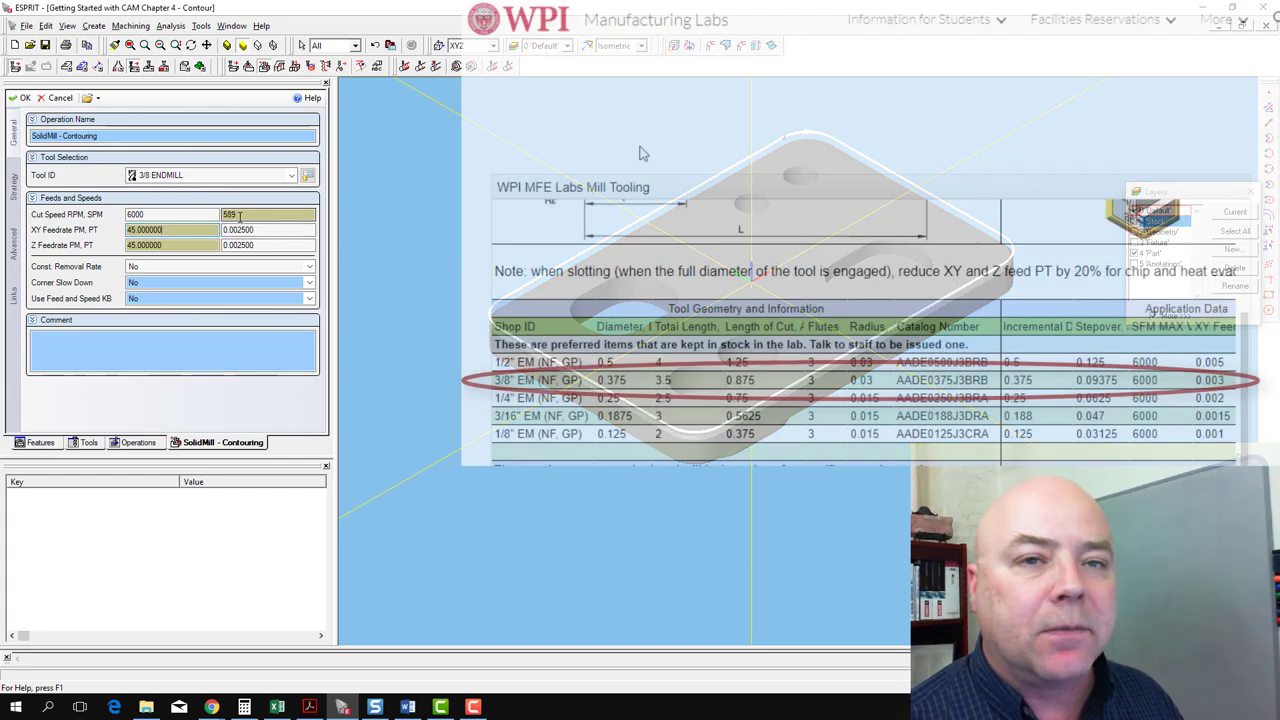
# Enter 0.003 for both XY and Z feed per tooth, giving 54 feedrates
pyautogui.click(233, 229)
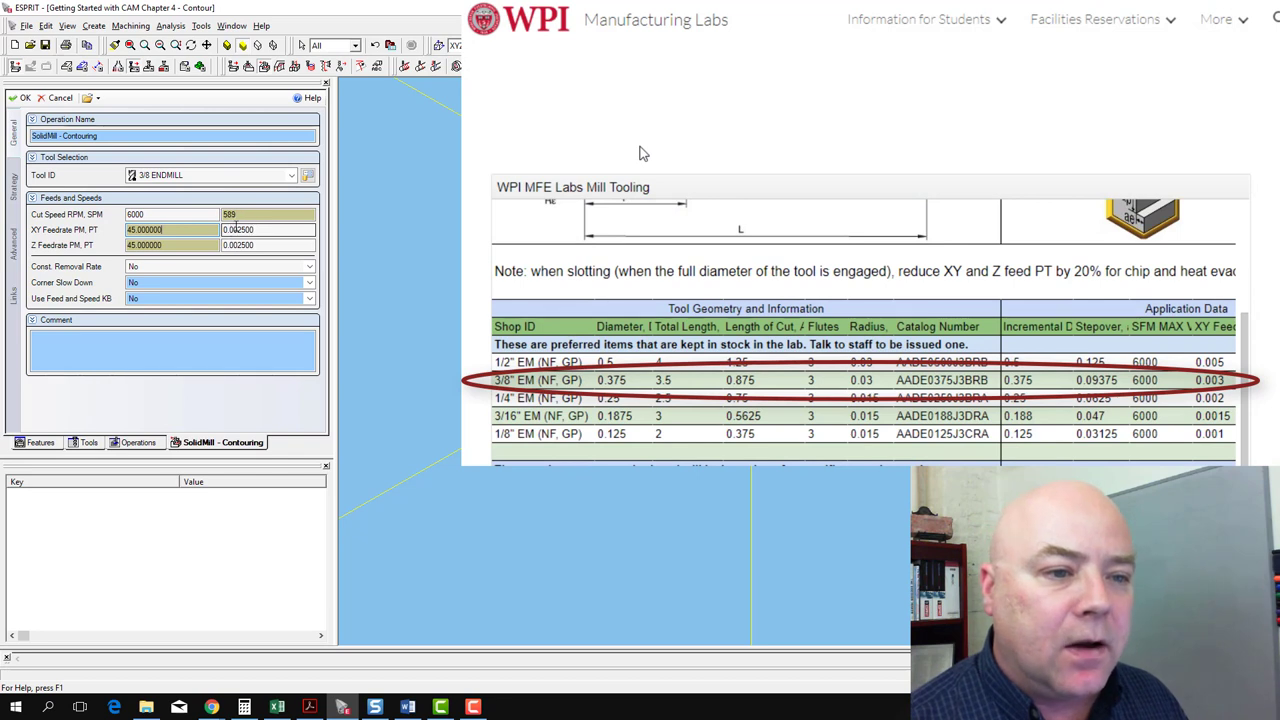
pyautogui.doubleClick(239, 228)
pyautogui.write('0.003')
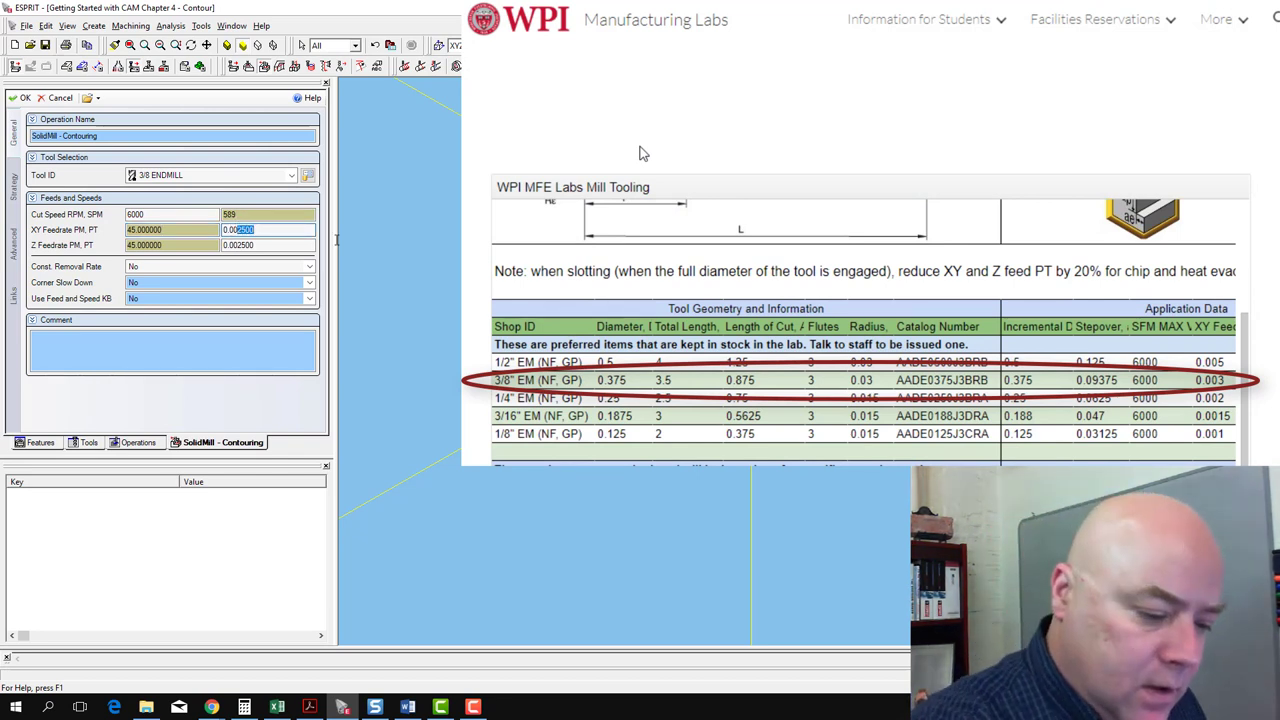
pyautogui.click(272, 245)
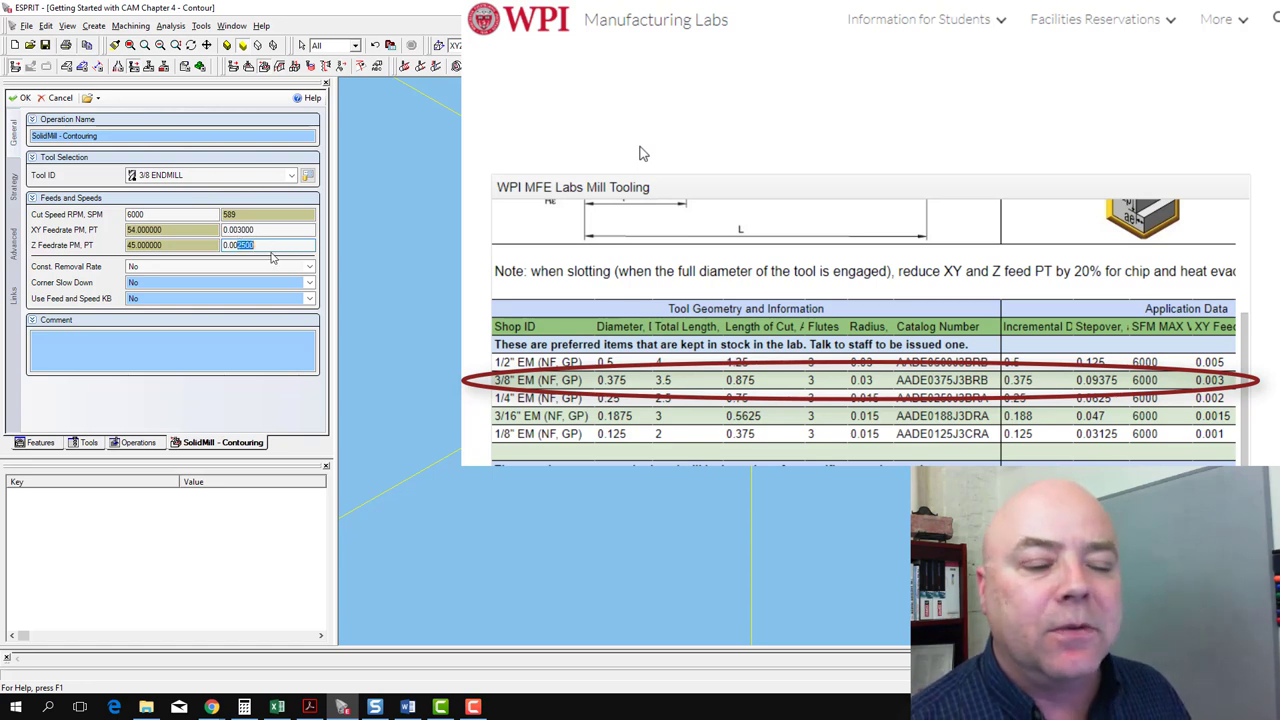
pyautogui.write('3')
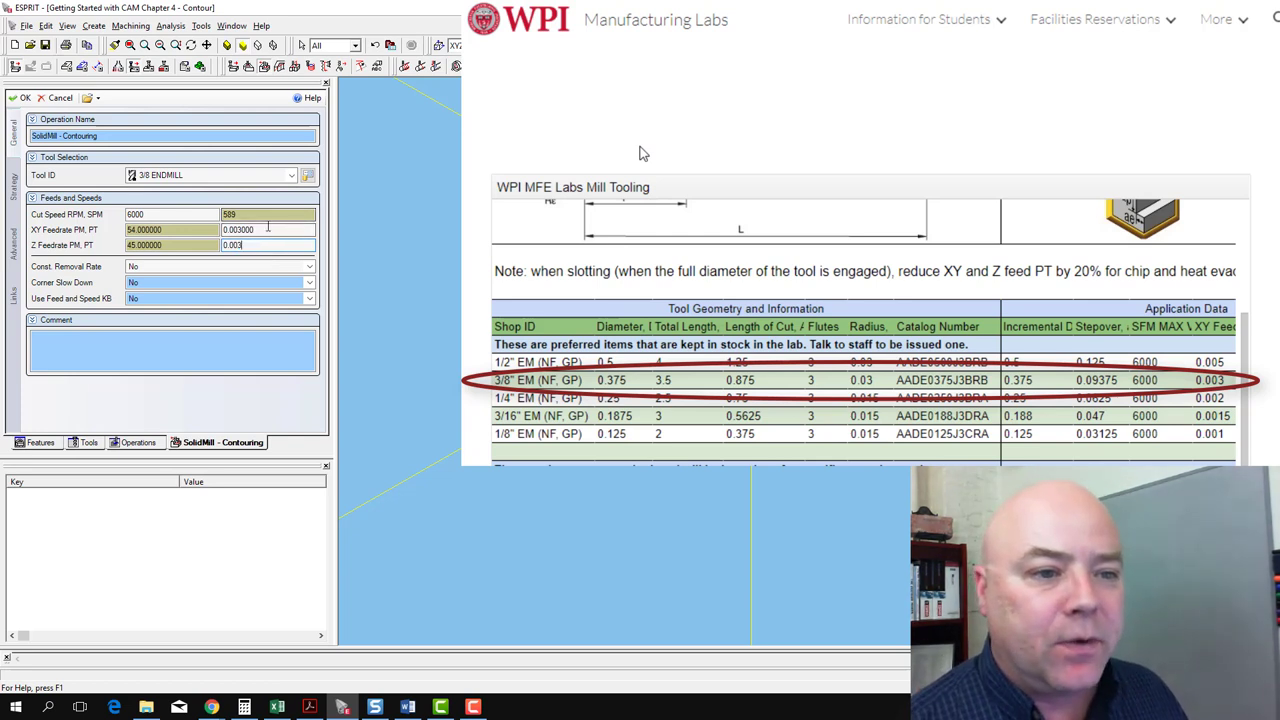
pyautogui.press('Return')
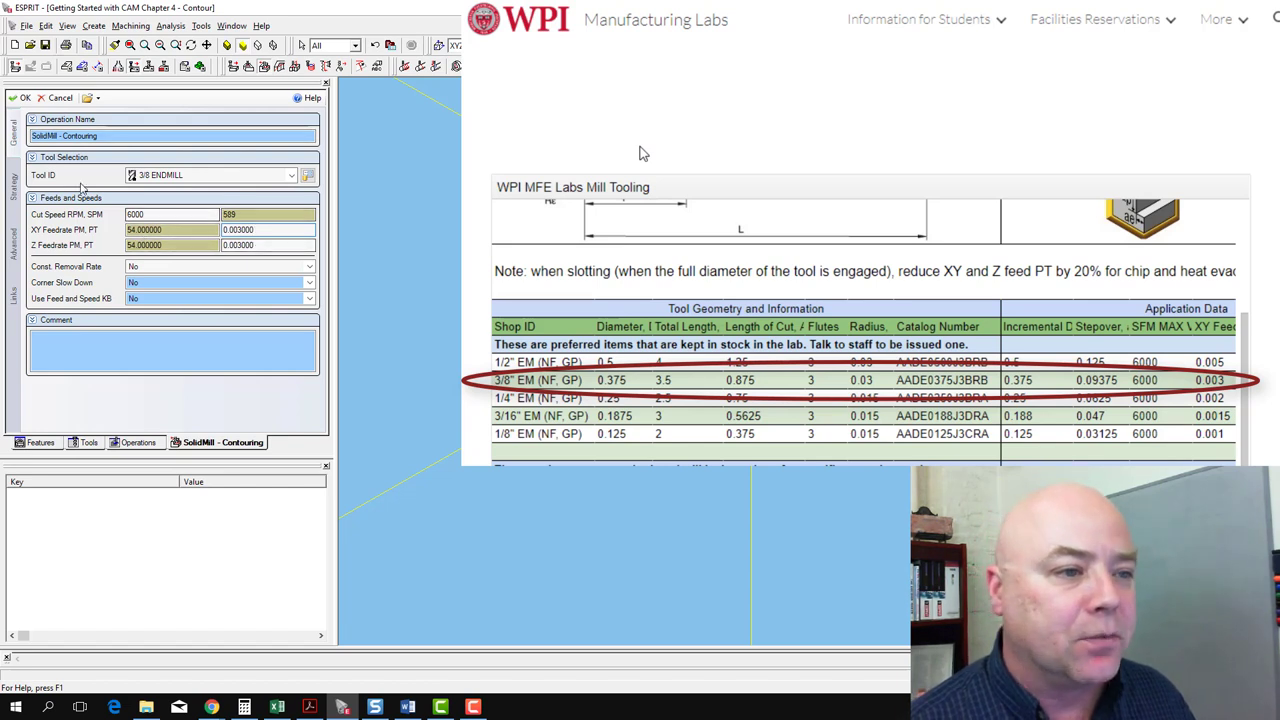
# Set the contouring strategy to 10 rough passes, no finish pass, 25% step over
pyautogui.click(15, 188)
pyautogui.click(142, 138)
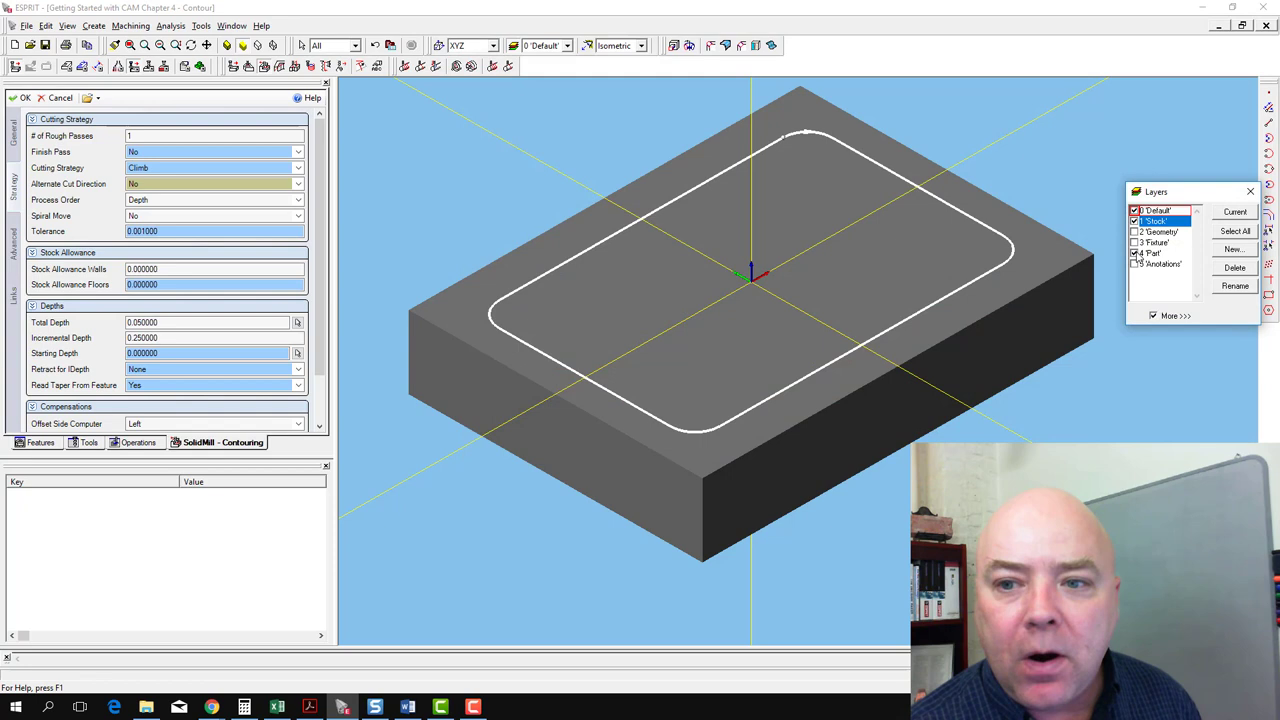
pyautogui.click(1135, 221)
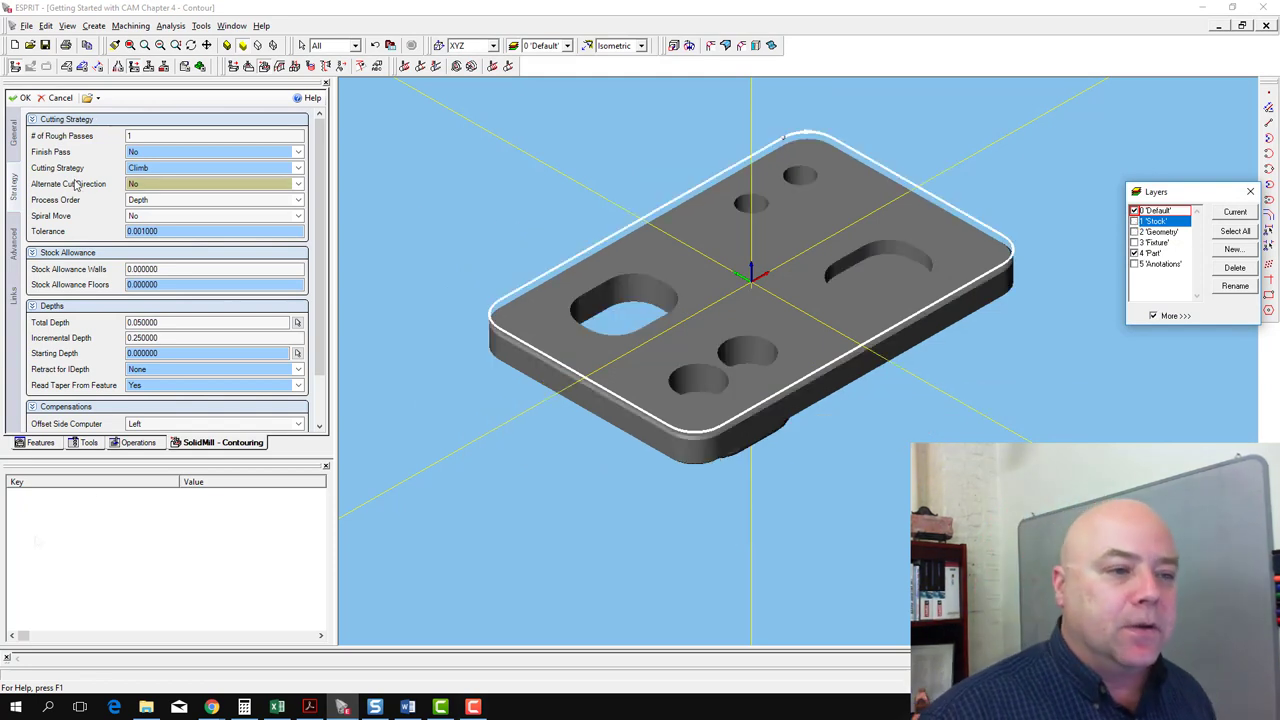
pyautogui.click(44, 136)
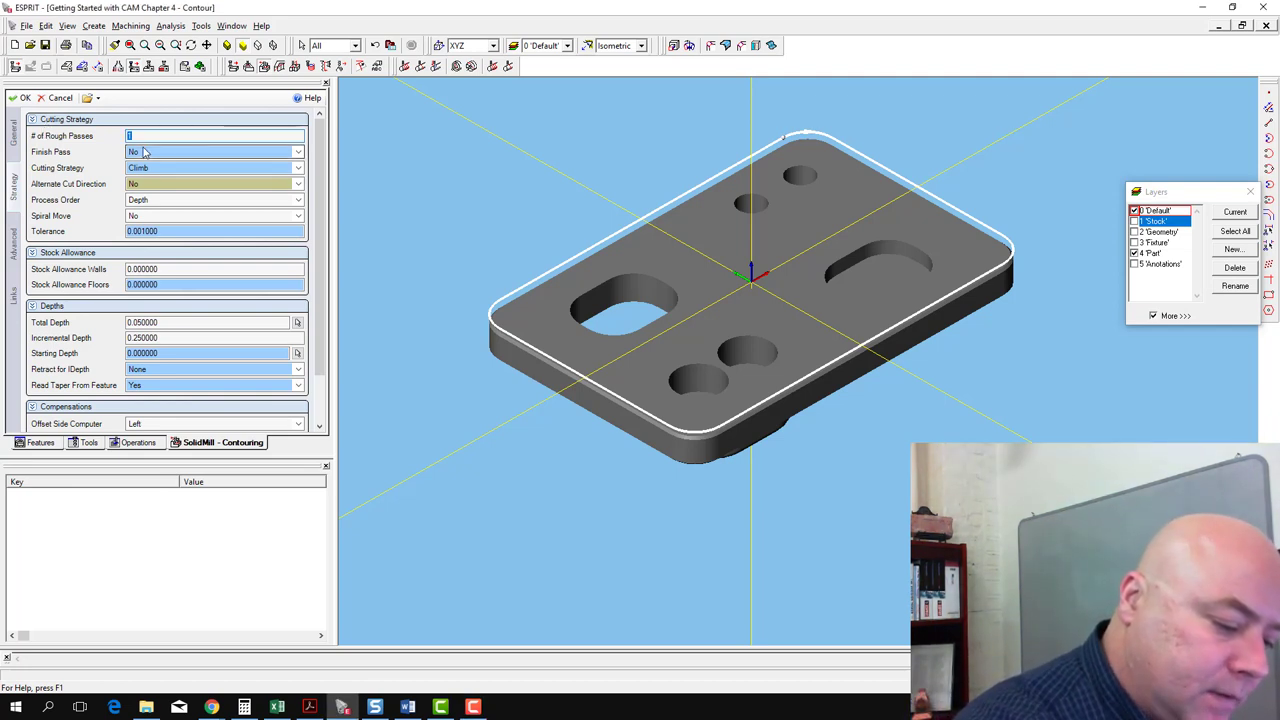
pyautogui.write('10')
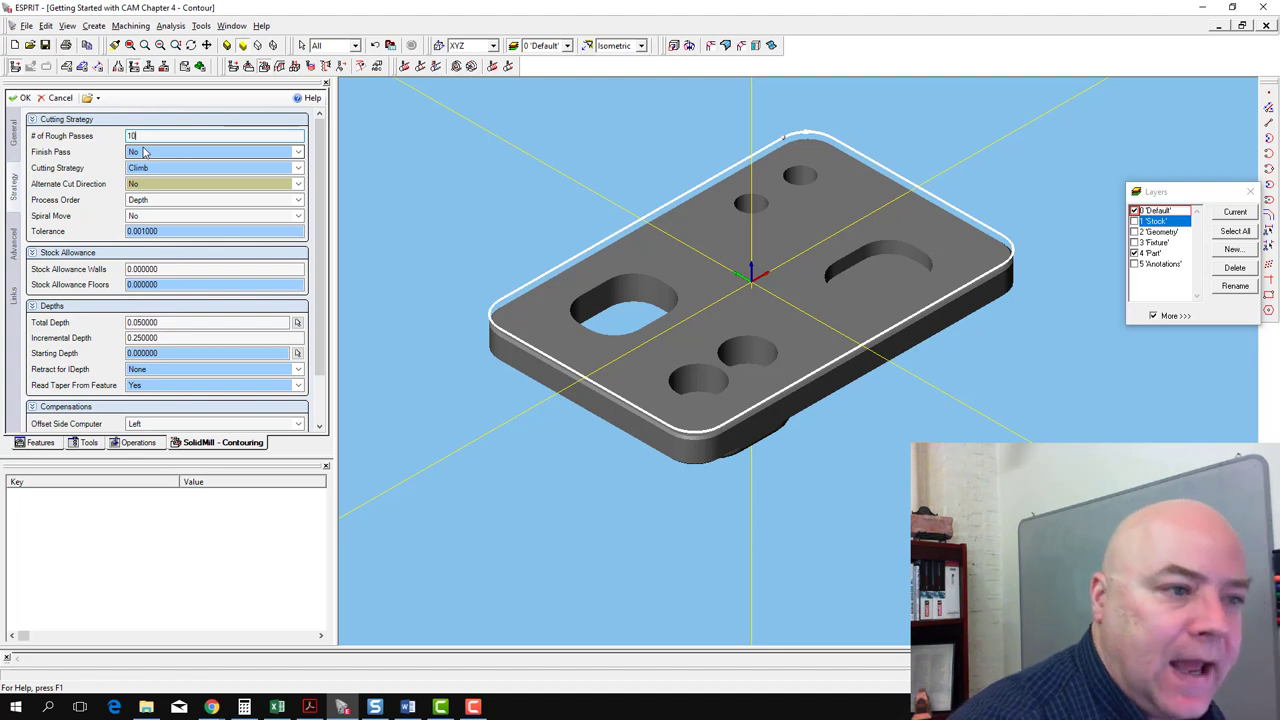
pyautogui.click(185, 153)
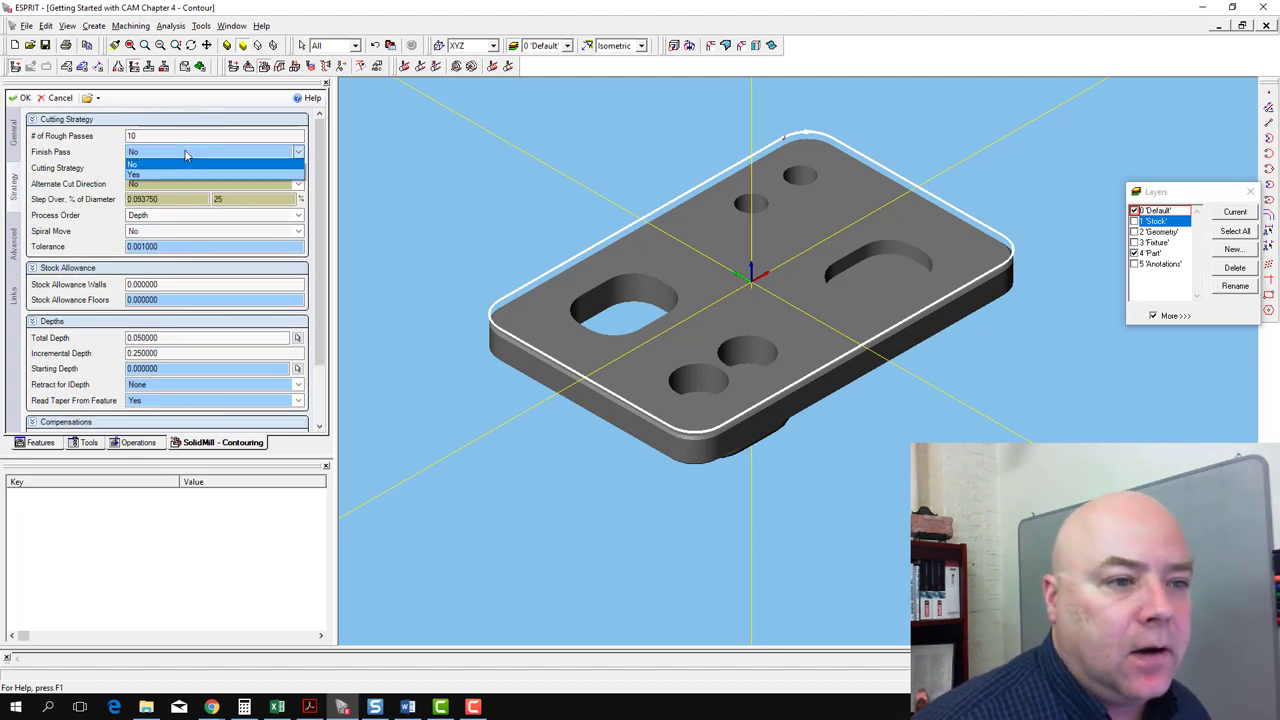
pyautogui.click(186, 155)
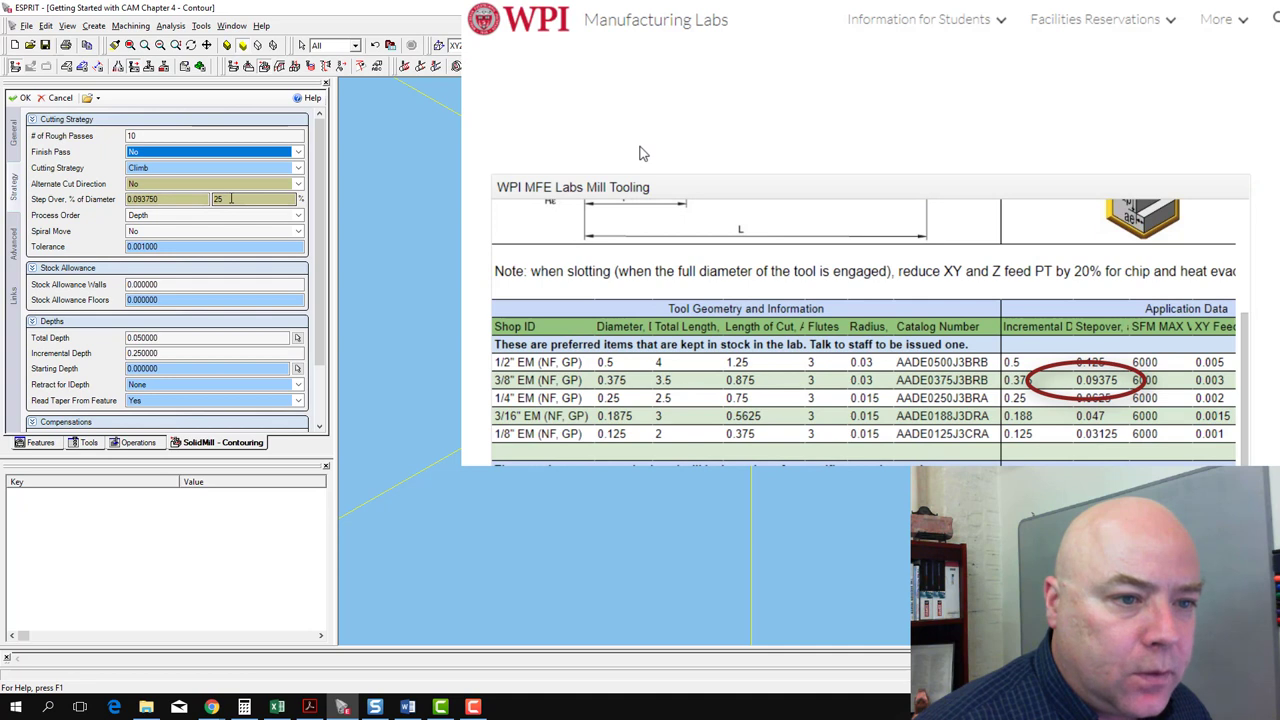
pyautogui.click(231, 199)
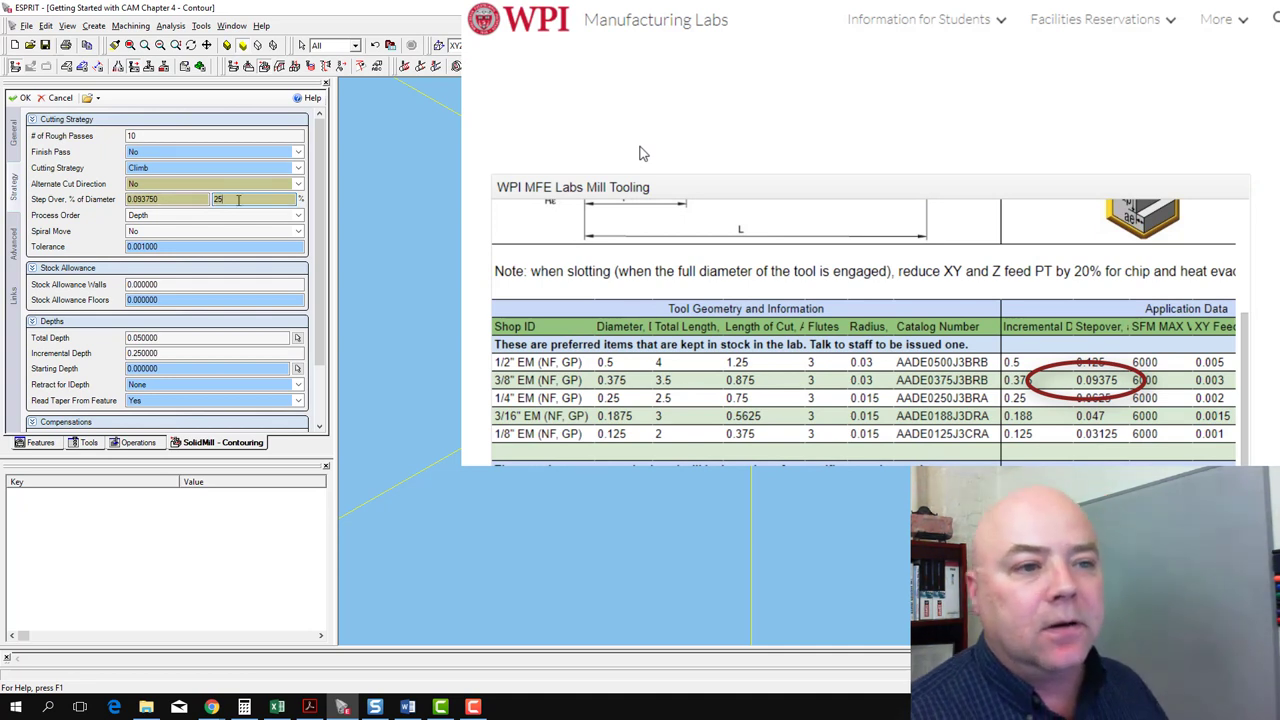
pyautogui.press('Return')
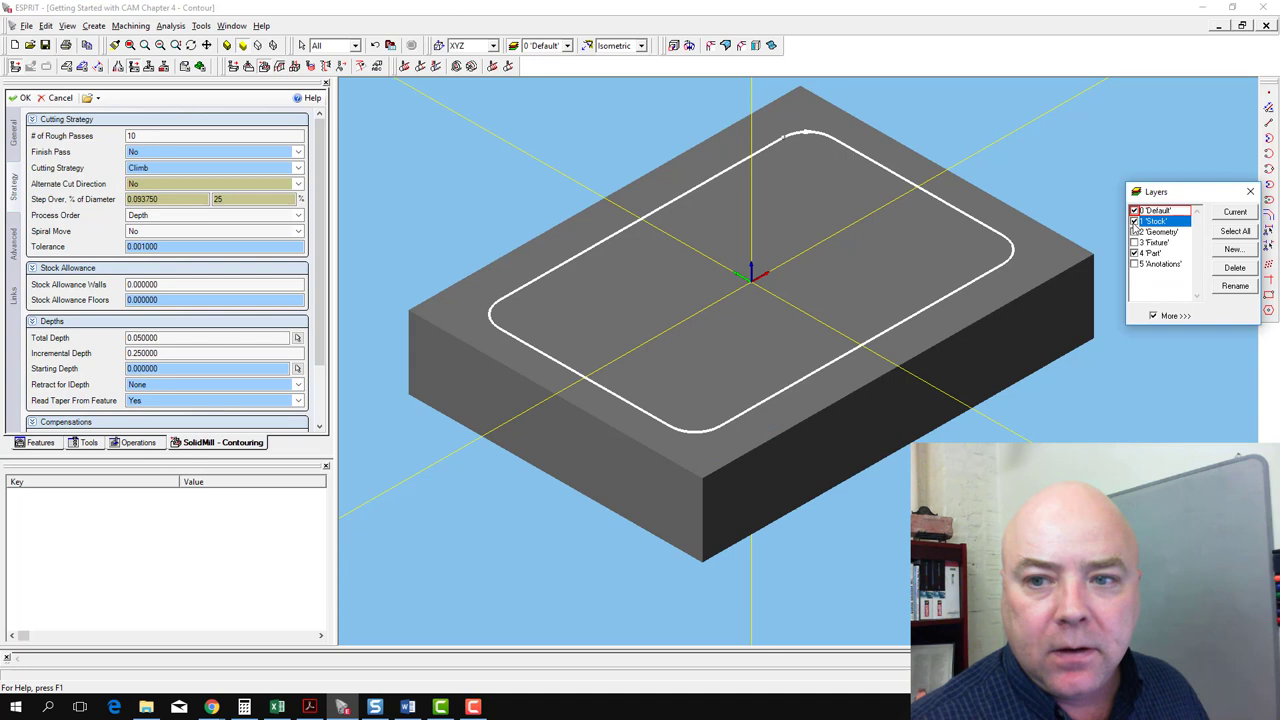
# Hide the stock, retract to Full Clearance between depths, and set Stock Automation to Trim
pyautogui.click(1134, 221)
pyautogui.scroll(-2, 215, 297)
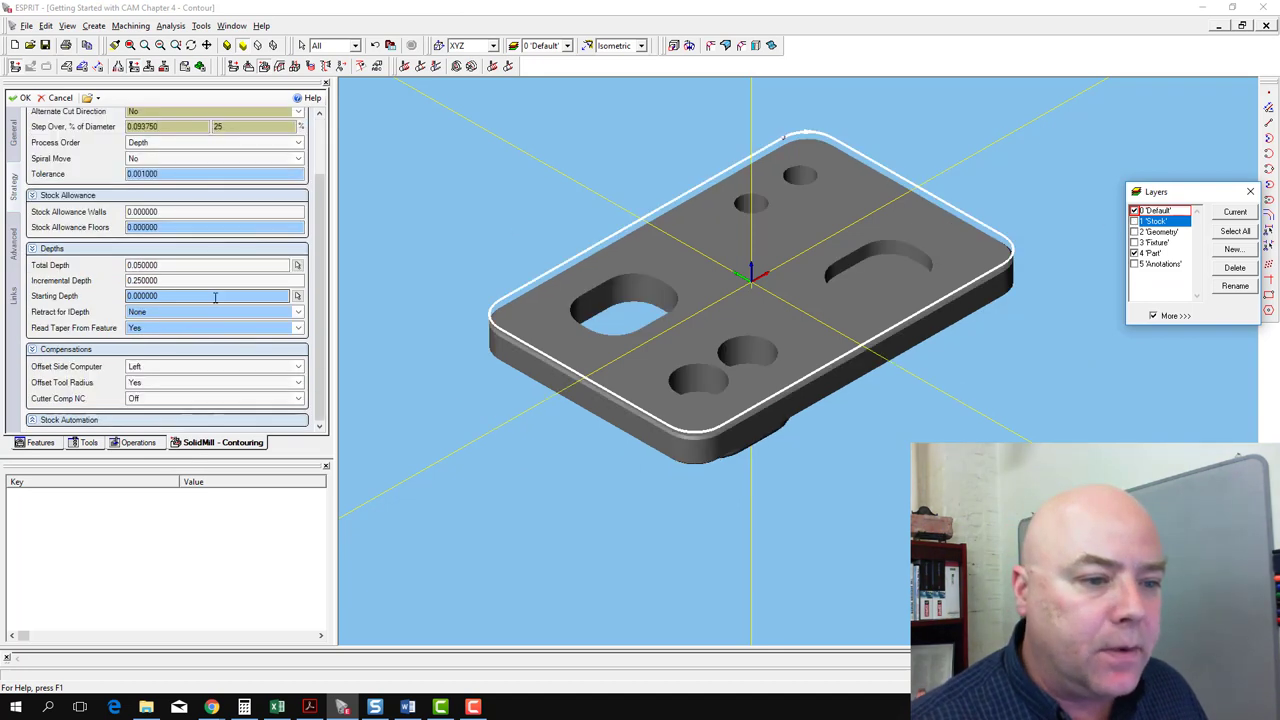
pyautogui.click(206, 311)
pyautogui.scroll(-1, 75, 423)
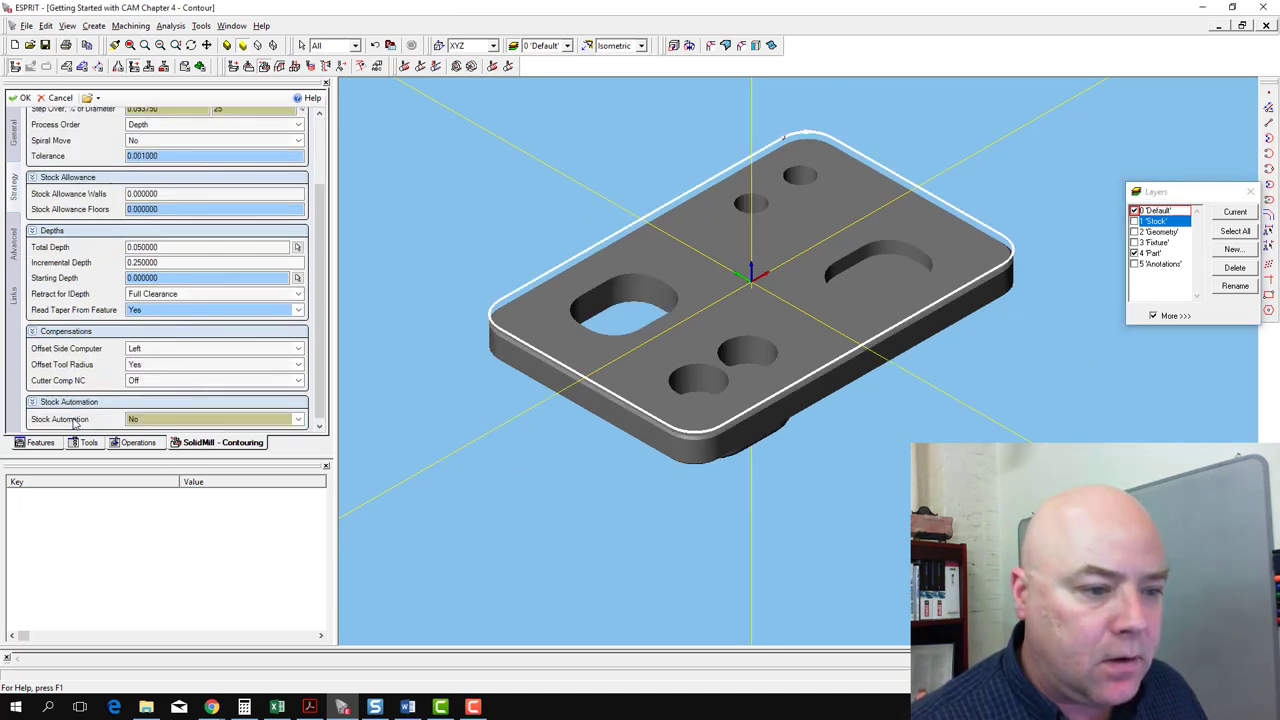
pyautogui.click(149, 420)
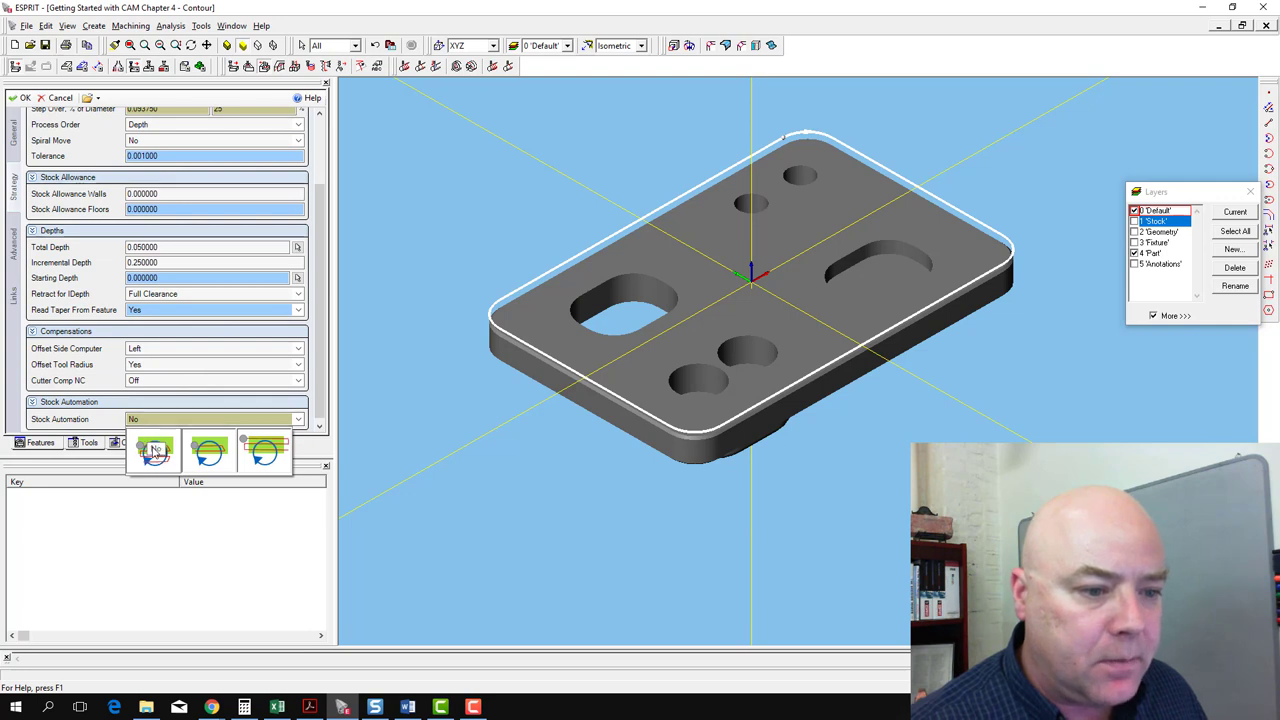
pyautogui.click(222, 455)
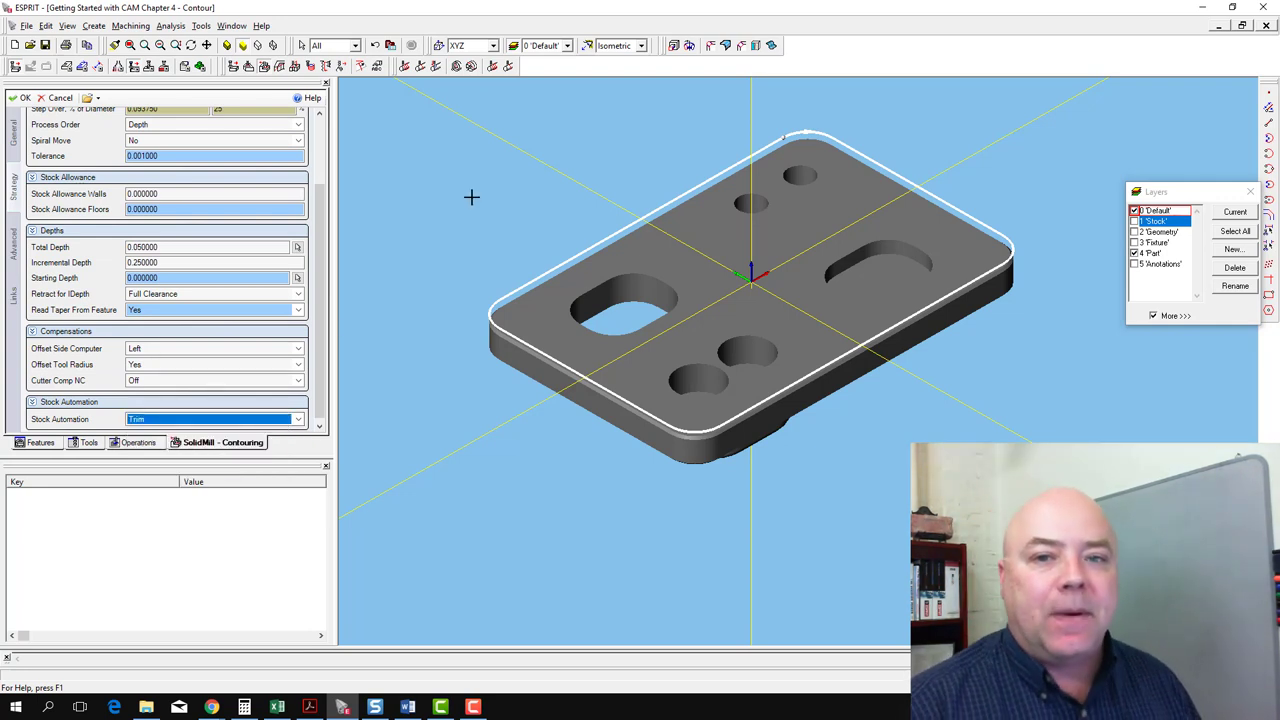
pyautogui.scroll(2, 391, 154)
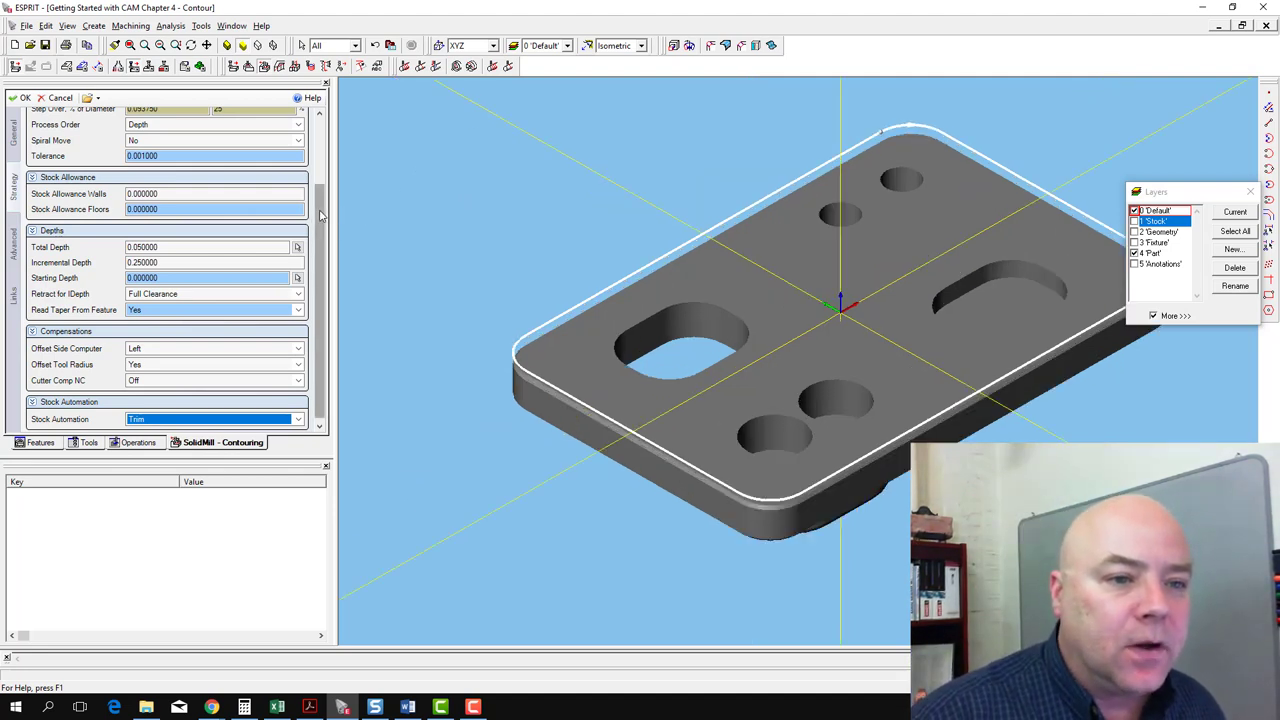
pyautogui.click(324, 145)
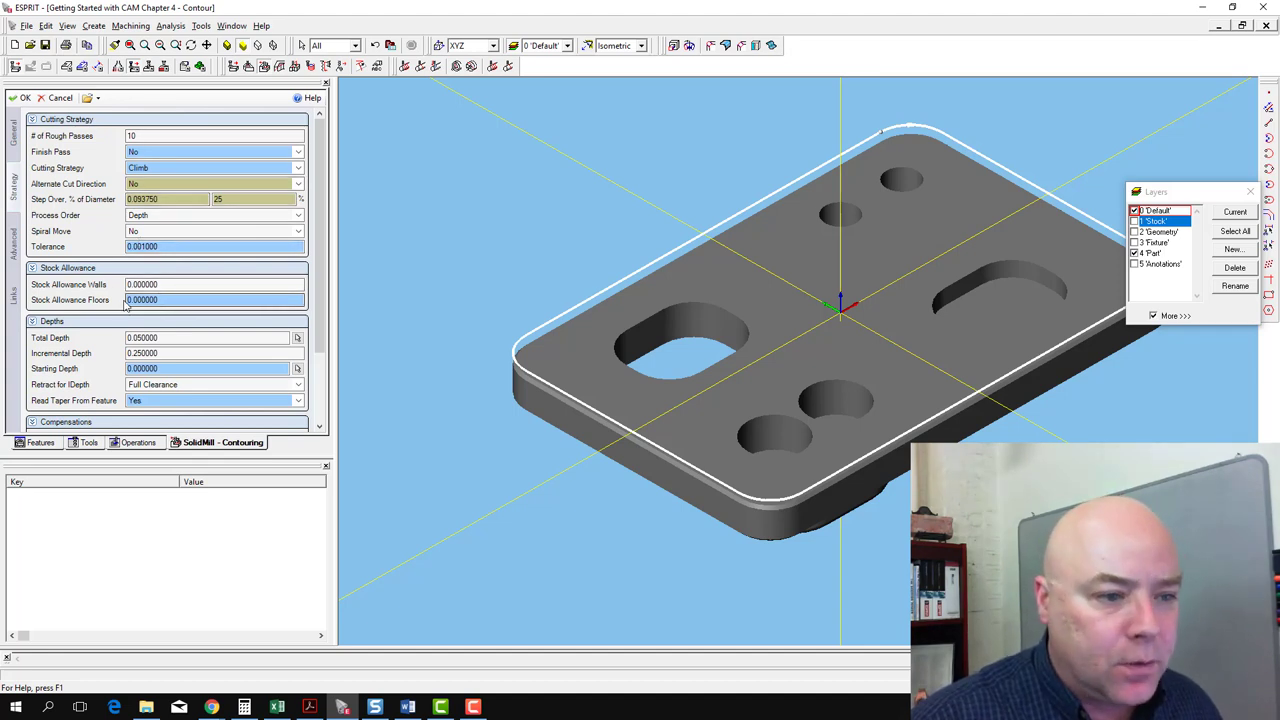
pyautogui.scroll(-2, 126, 308)
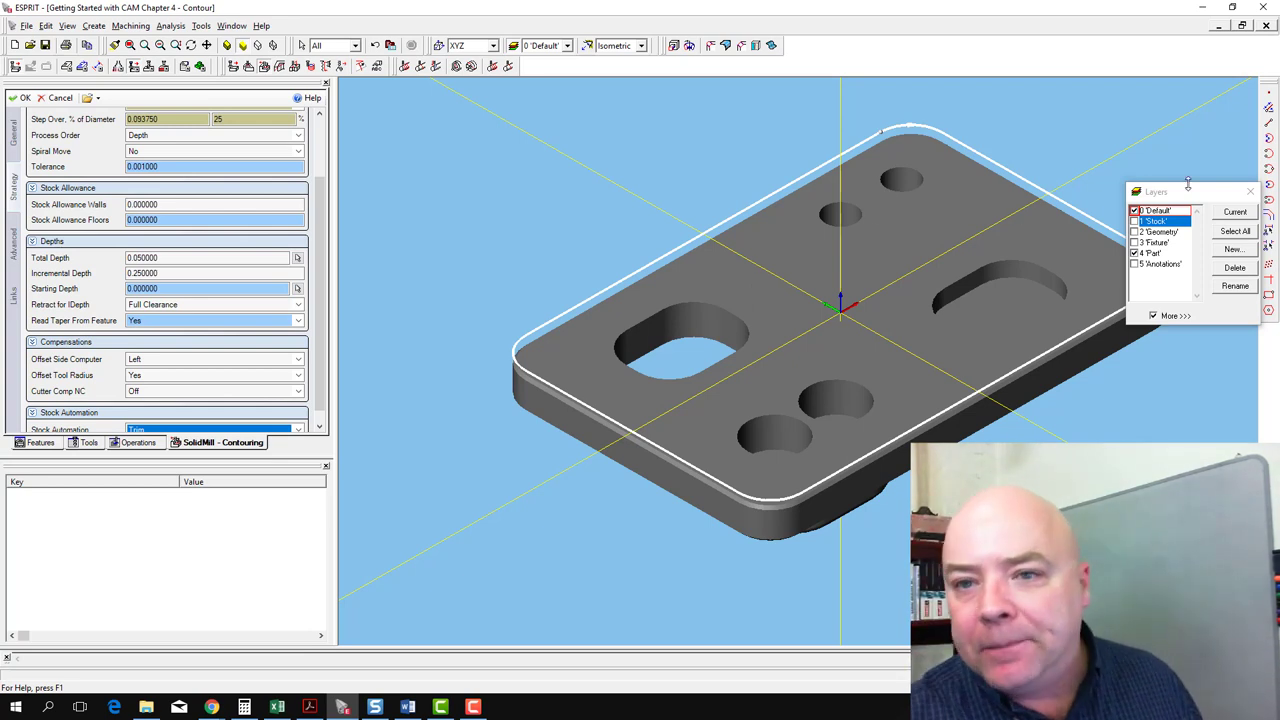
pyautogui.click(630, 46)
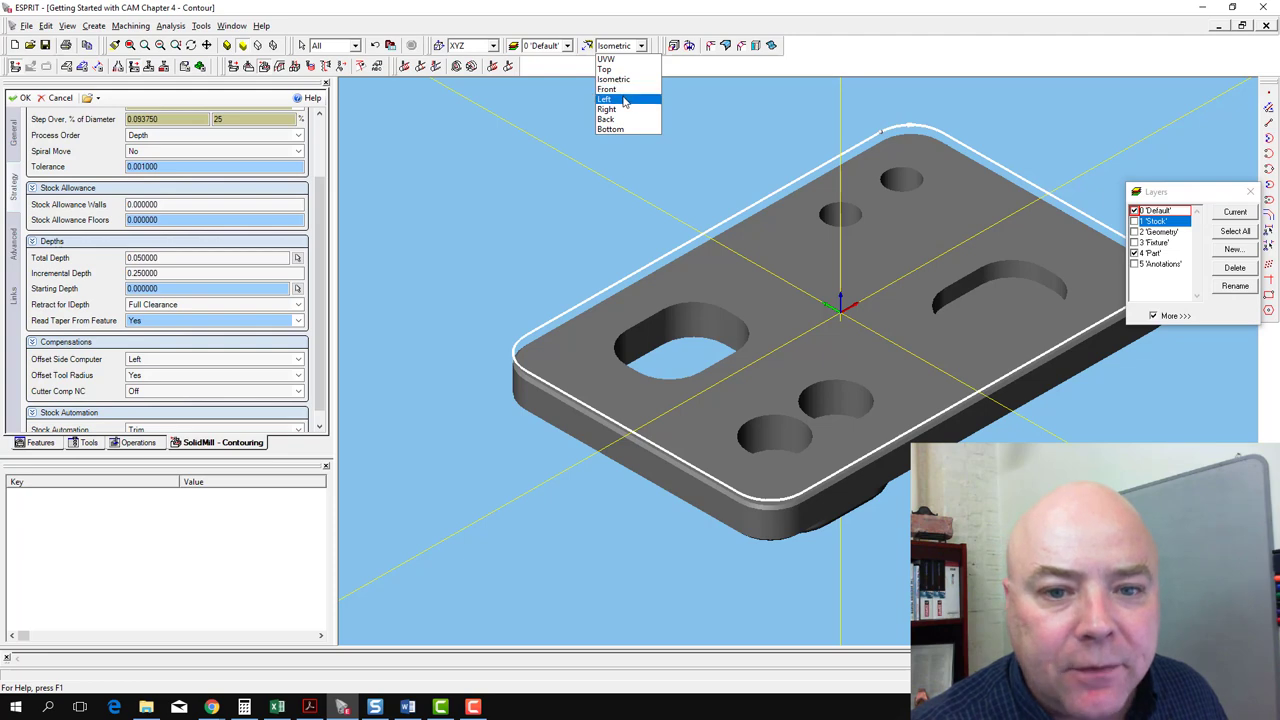
pyautogui.click(622, 99)
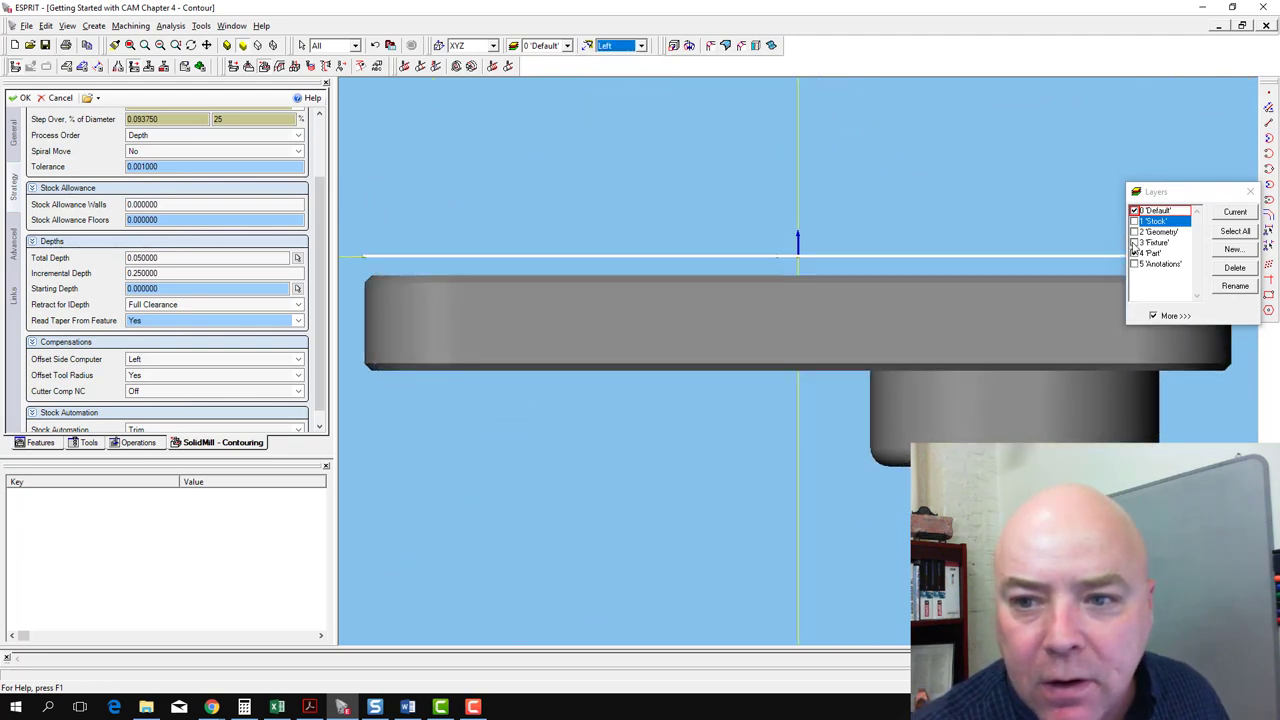
pyautogui.click(1134, 243)
pyautogui.scroll(-3, 884, 282)
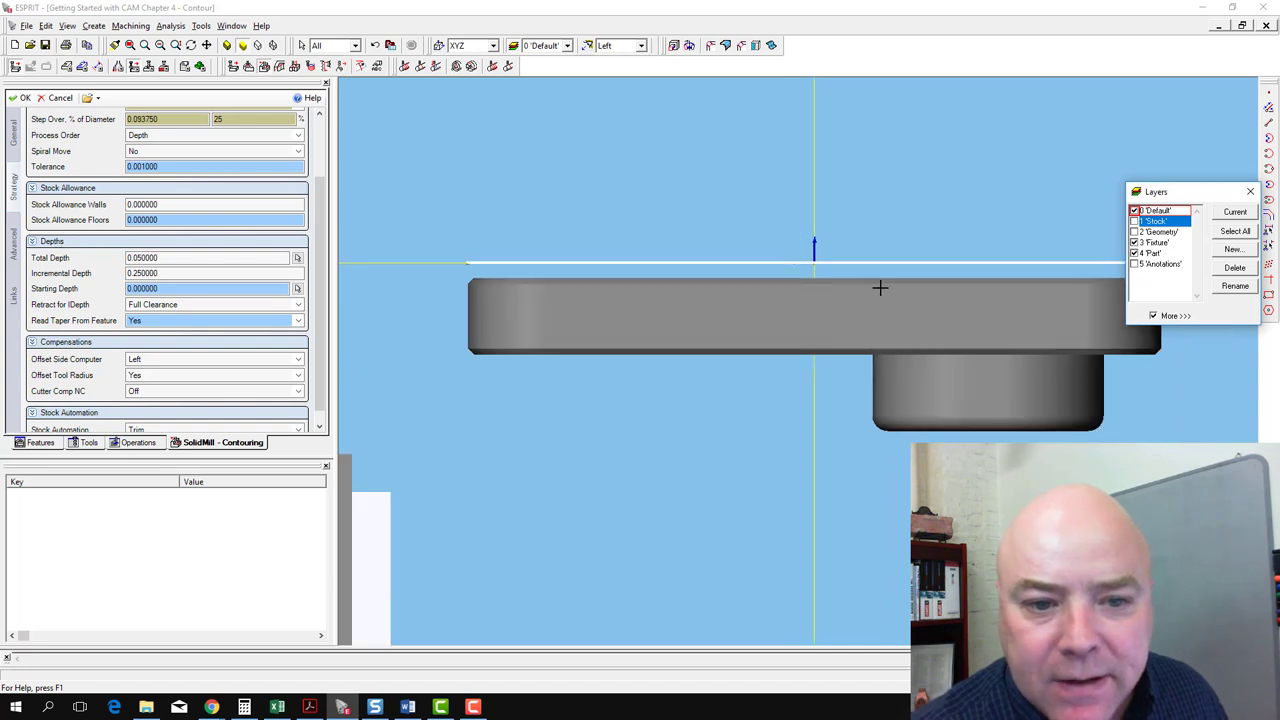
pyautogui.moveTo(1028, 423); pyautogui.dragTo(892, 392, button='middle')
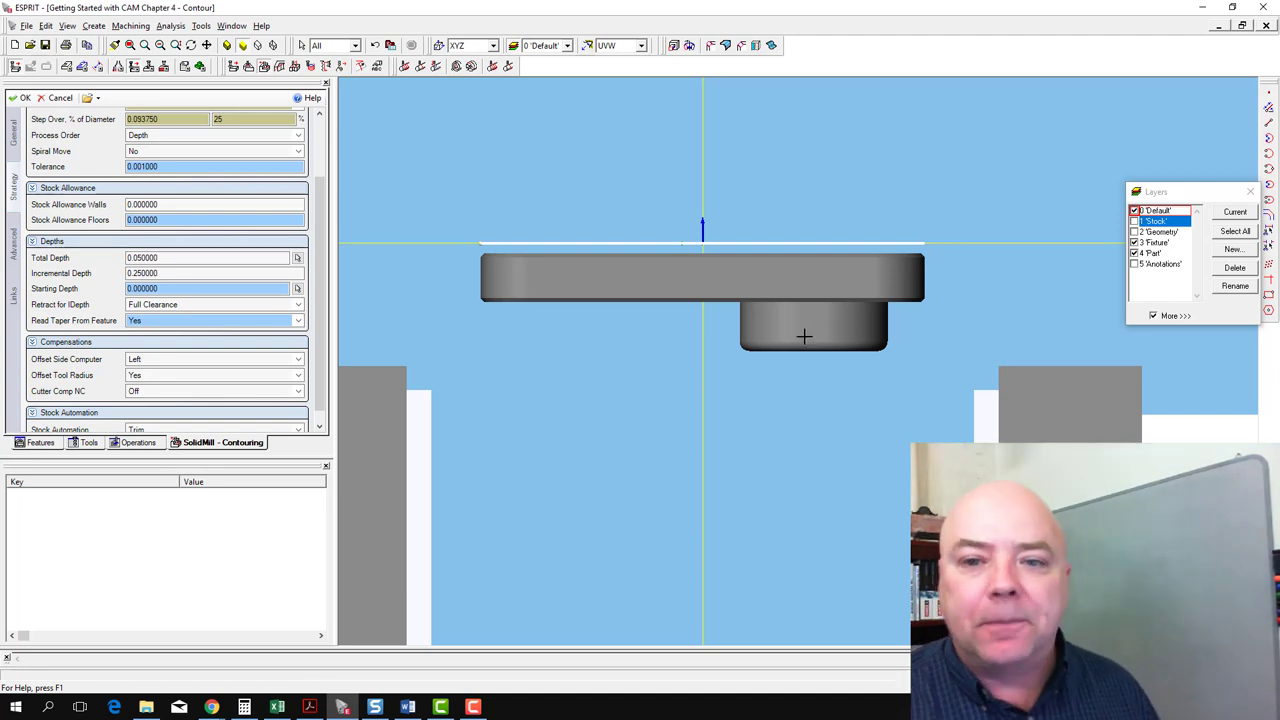
pyautogui.click(1135, 221)
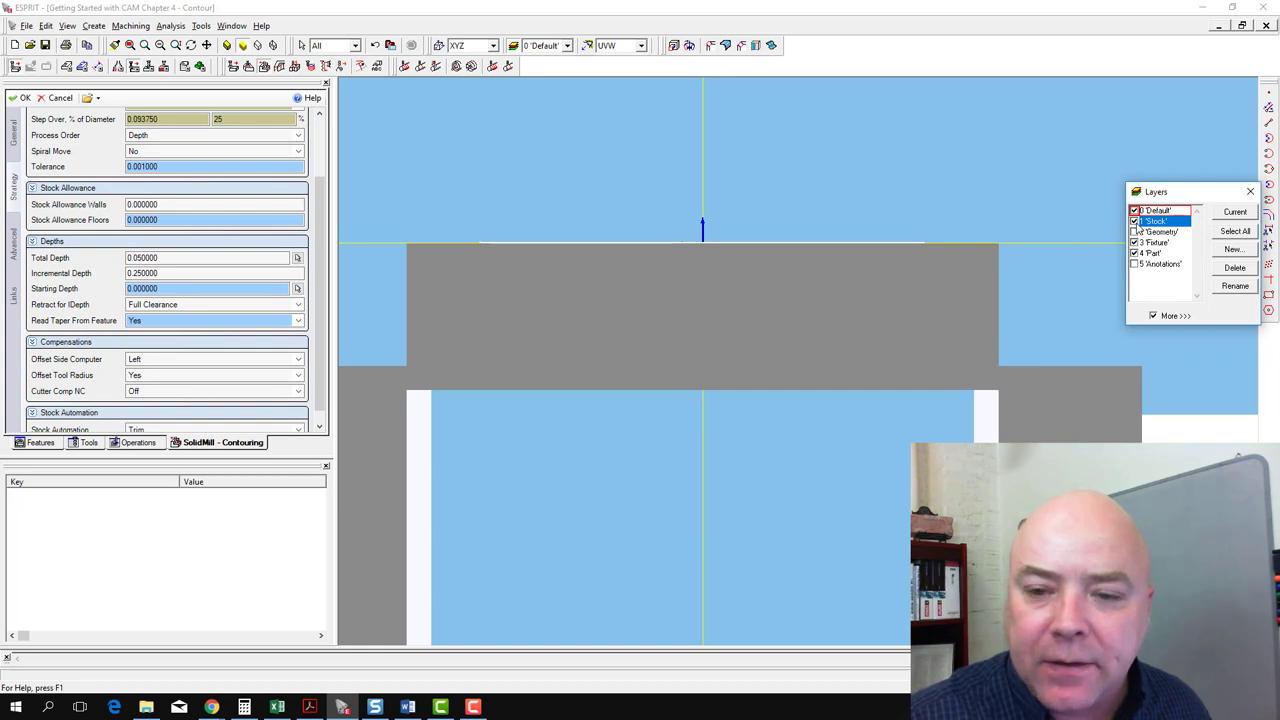
pyautogui.click(1135, 221)
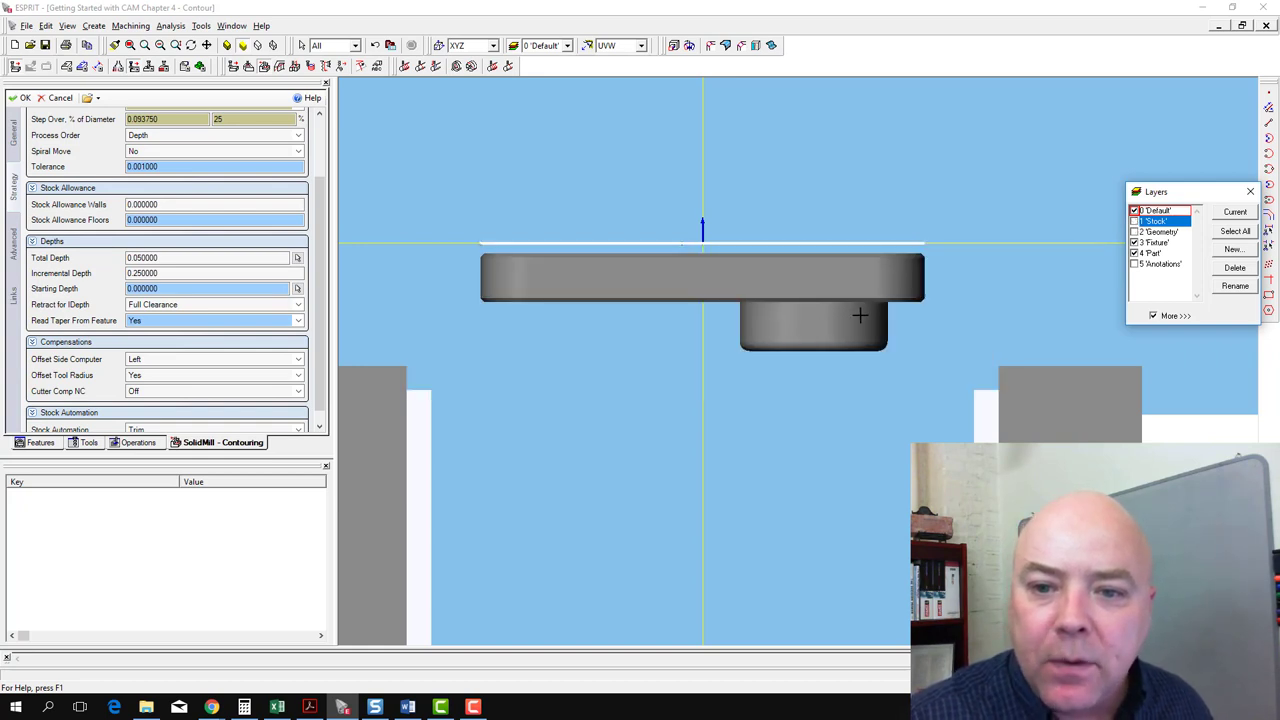
pyautogui.scroll(5, 928, 305)
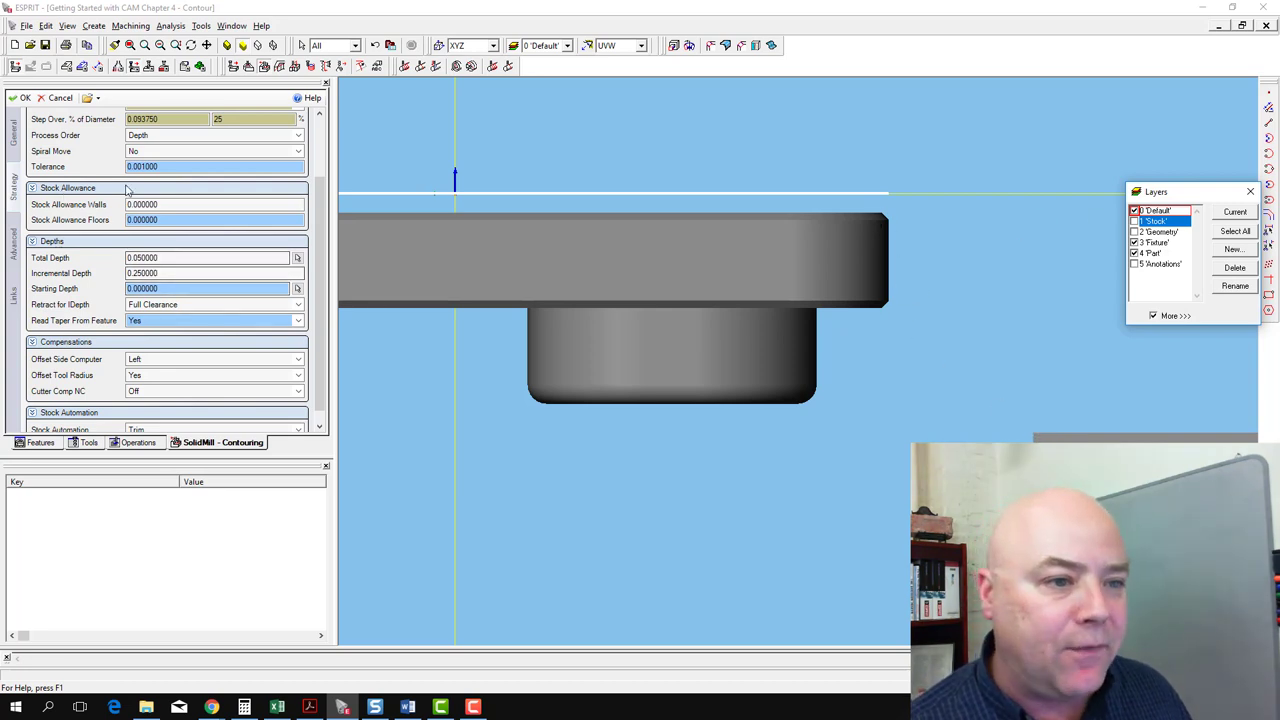
# Set Total Depth to 0.35, cut in 0.250 increments from a 0.000 start
pyautogui.doubleClick(140, 257)
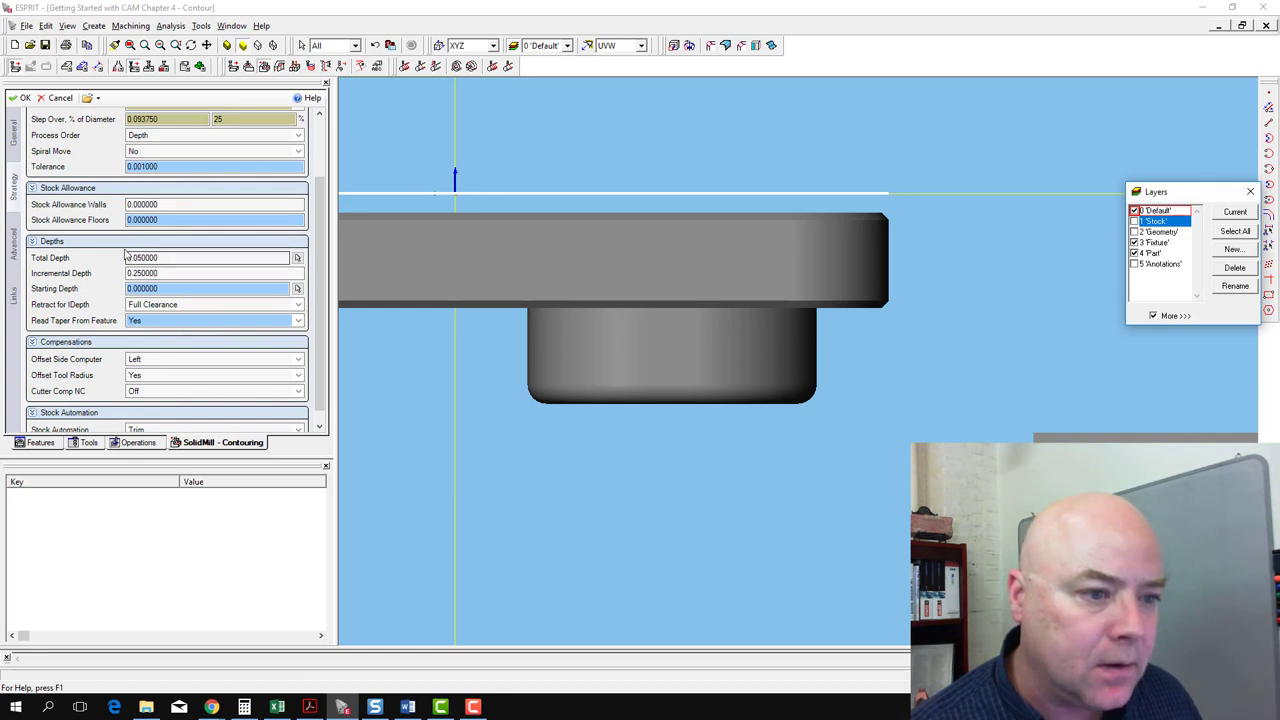
pyautogui.write('.35')
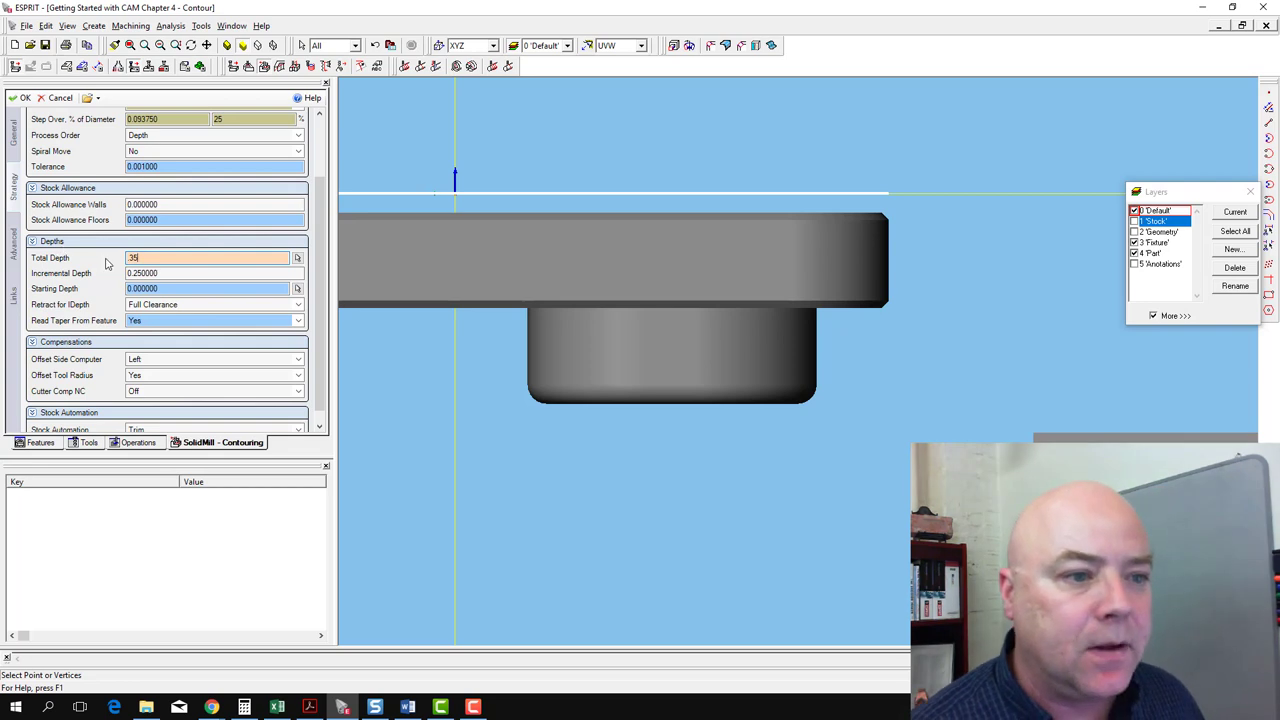
pyautogui.click(173, 271)
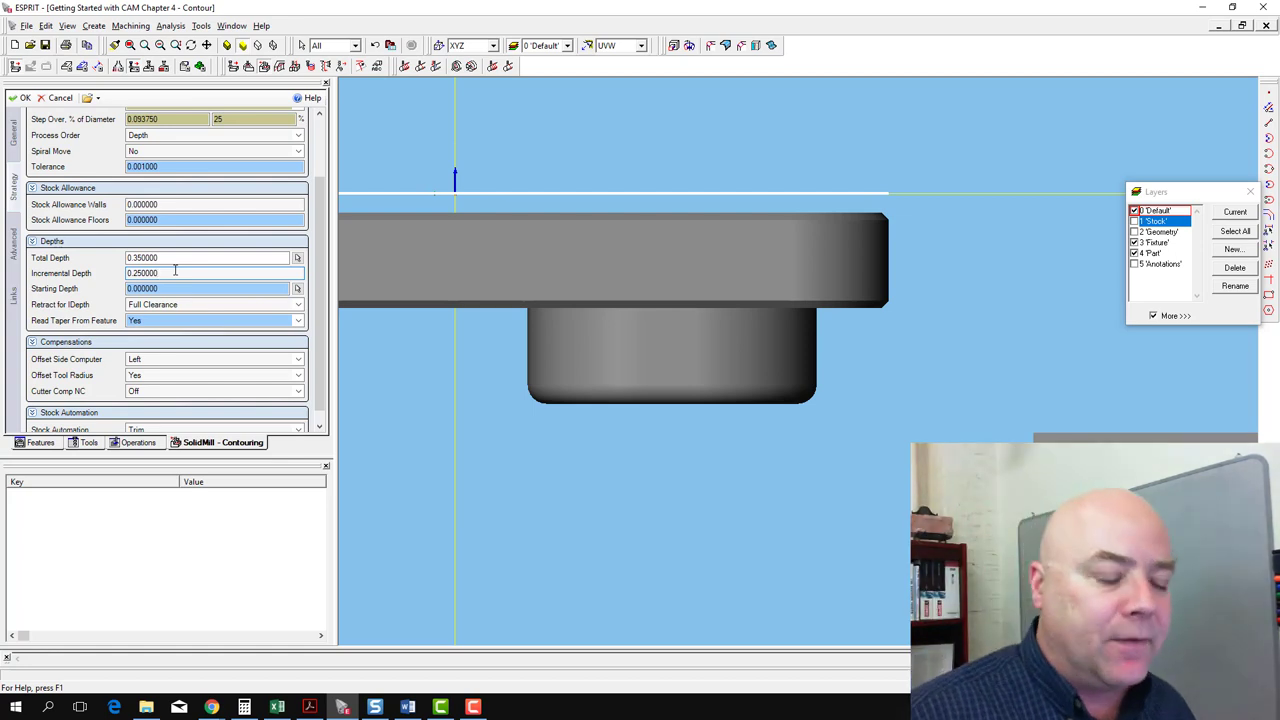
pyautogui.click(157, 288)
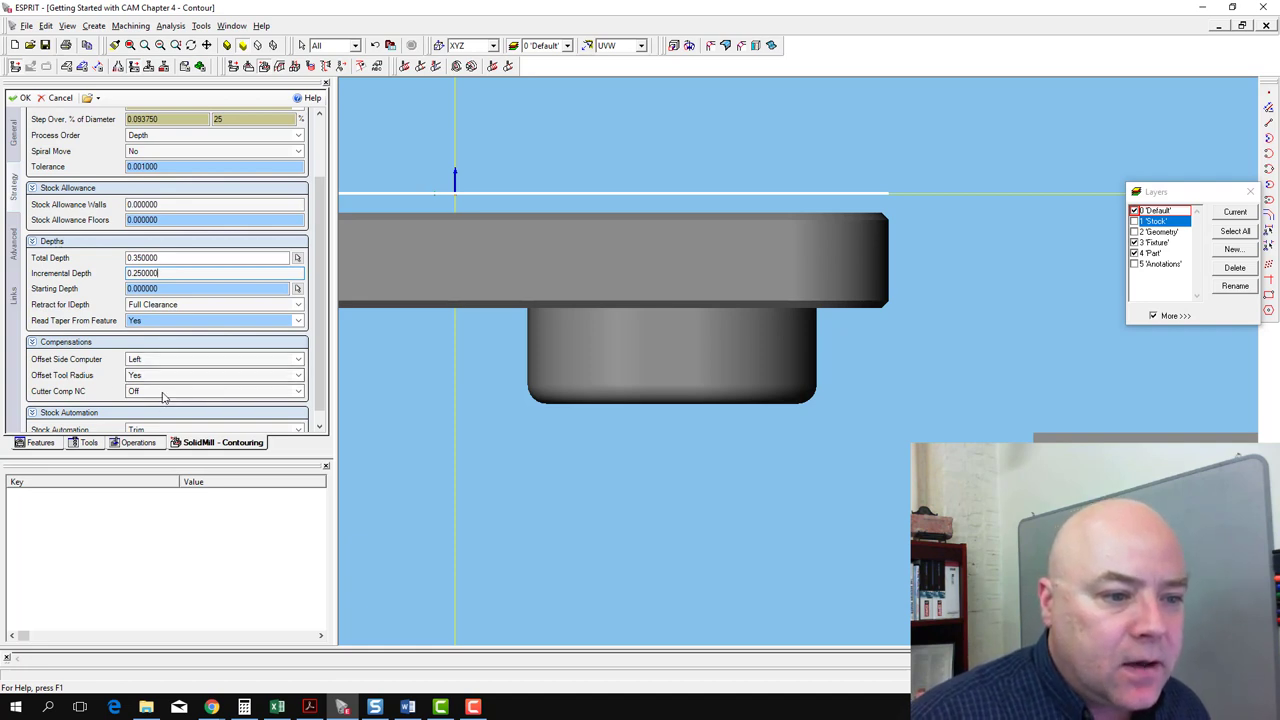
pyautogui.scroll(-1, 321, 405)
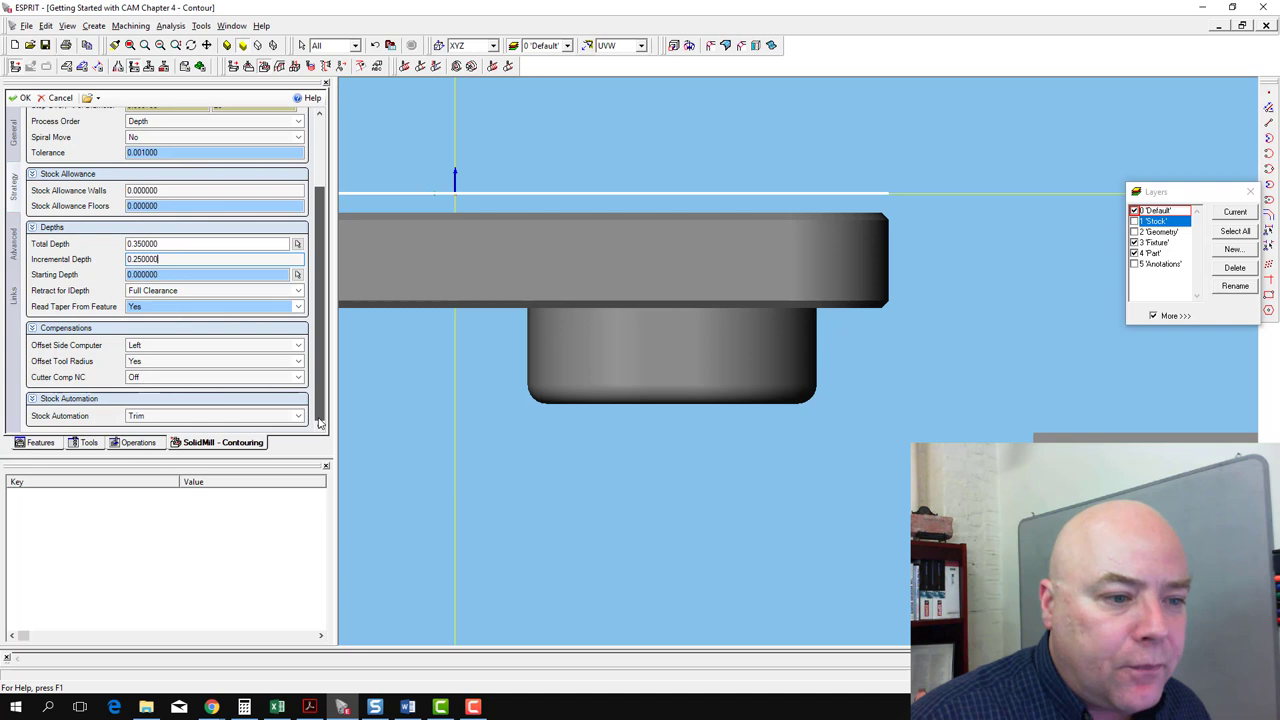
# Show the Advanced and Links settings, enlarging the panel to see entry/exit and lead options
pyautogui.click(14, 245)
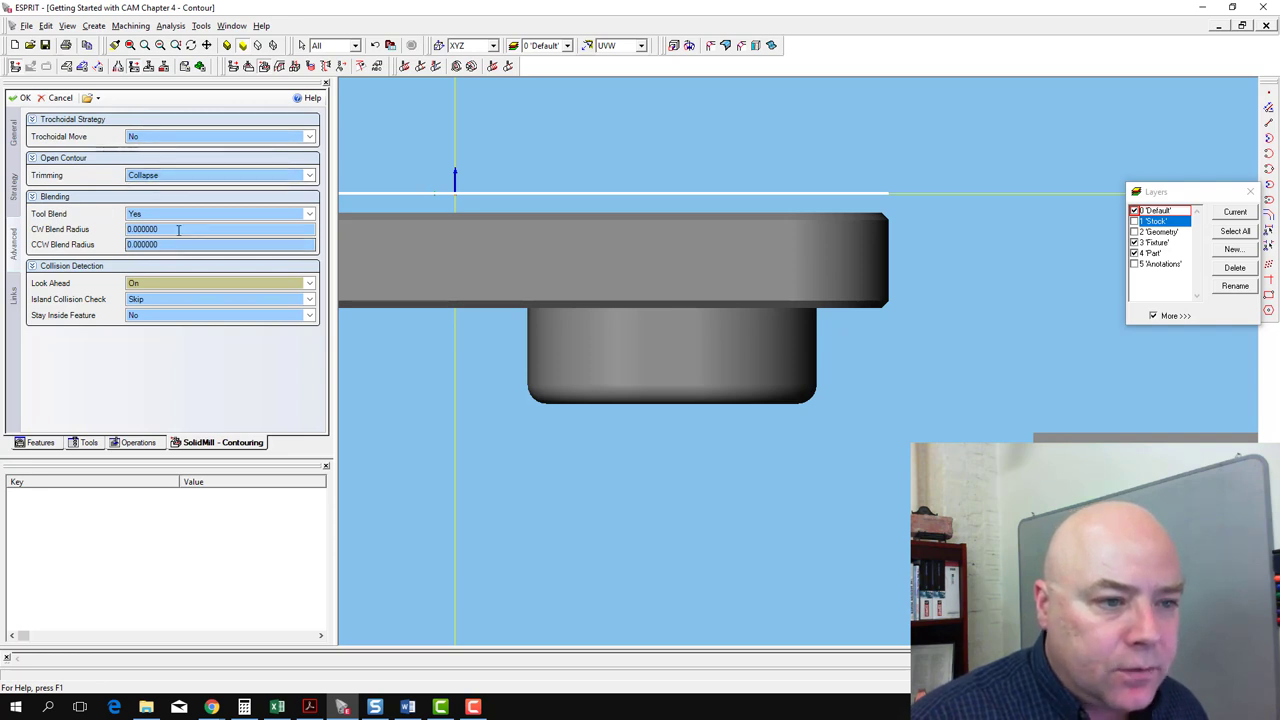
pyautogui.click(18, 303)
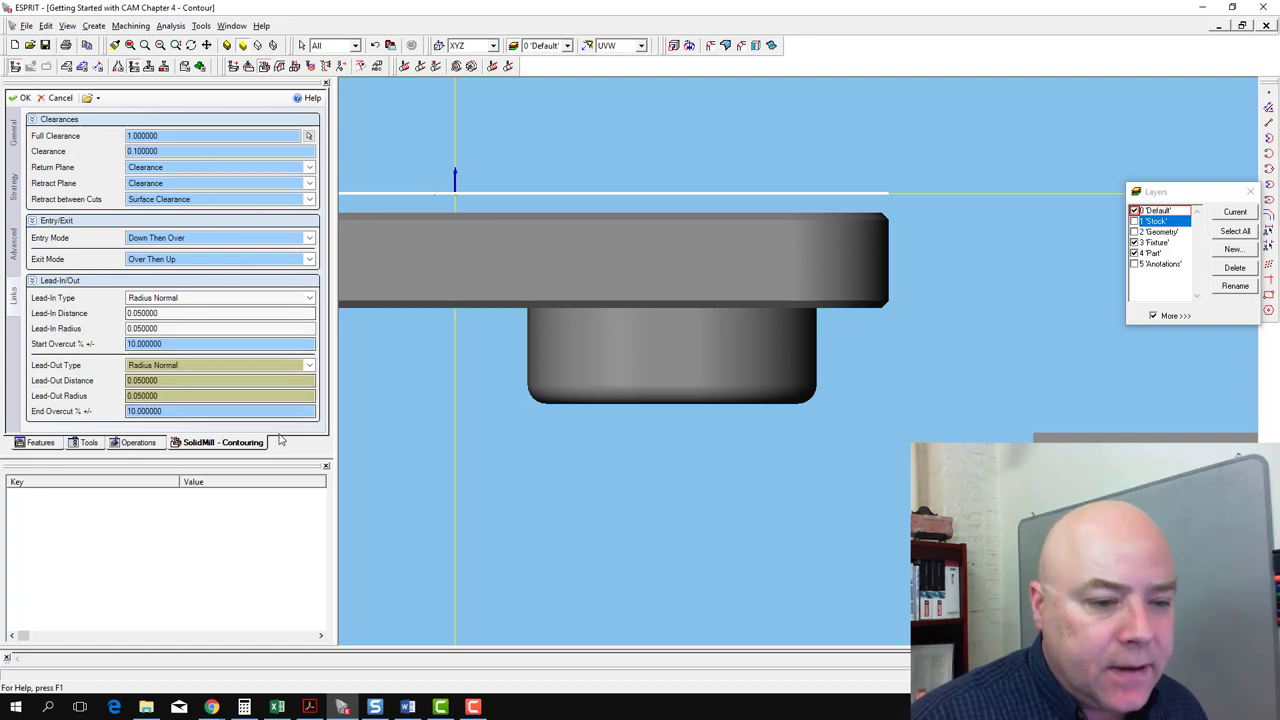
pyautogui.moveTo(288, 457); pyautogui.dragTo(288, 495)
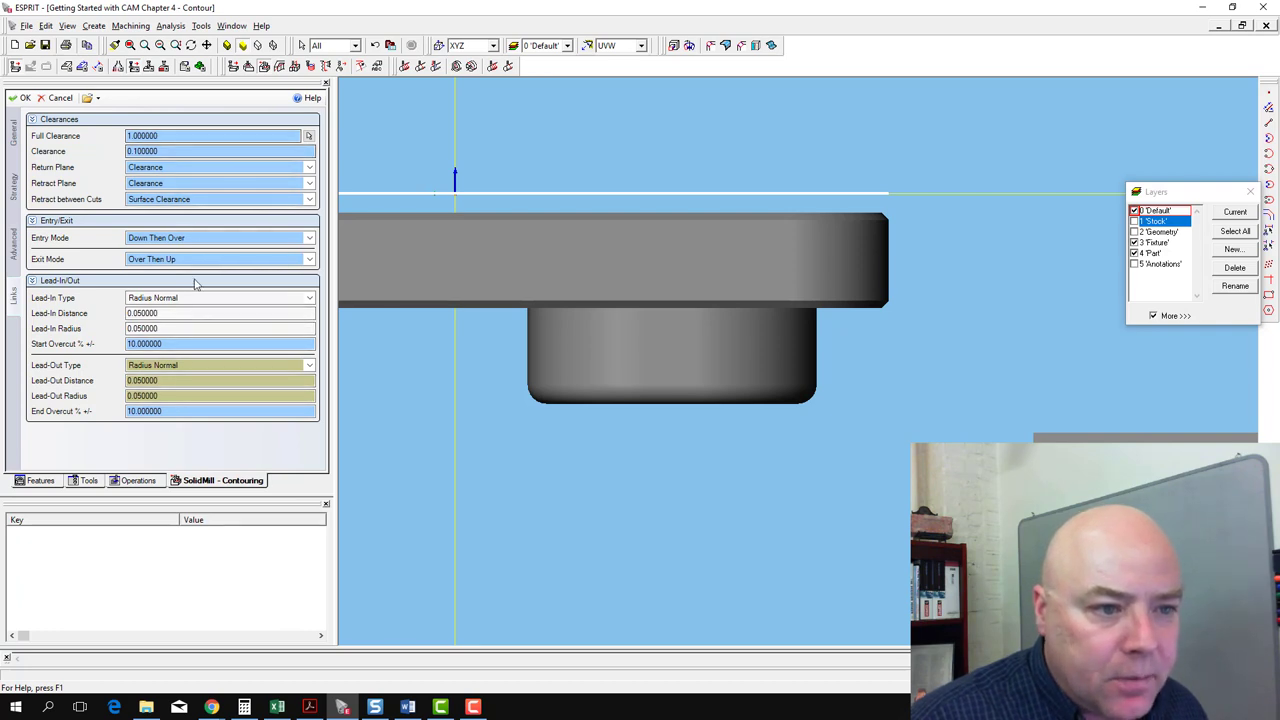
# Apply the contouring operation, switch to isometric view, and select it to show its toolpath
pyautogui.click(25, 98)
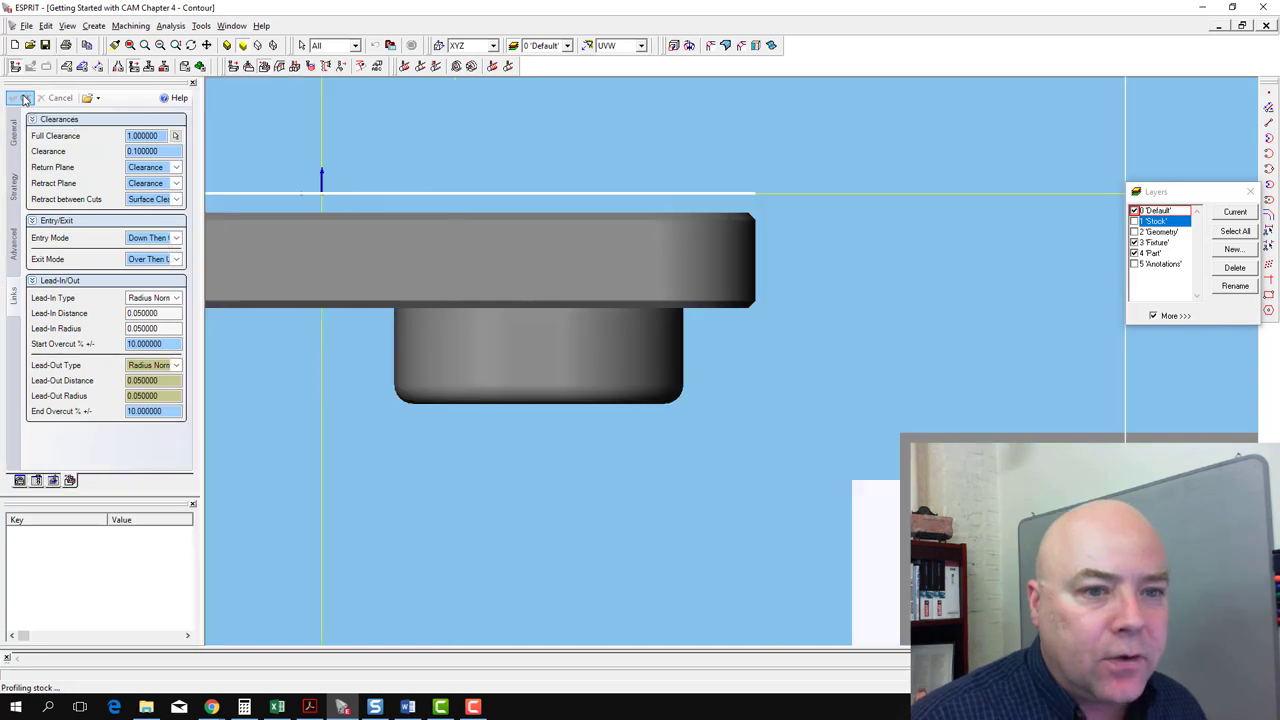
pyautogui.click(624, 50)
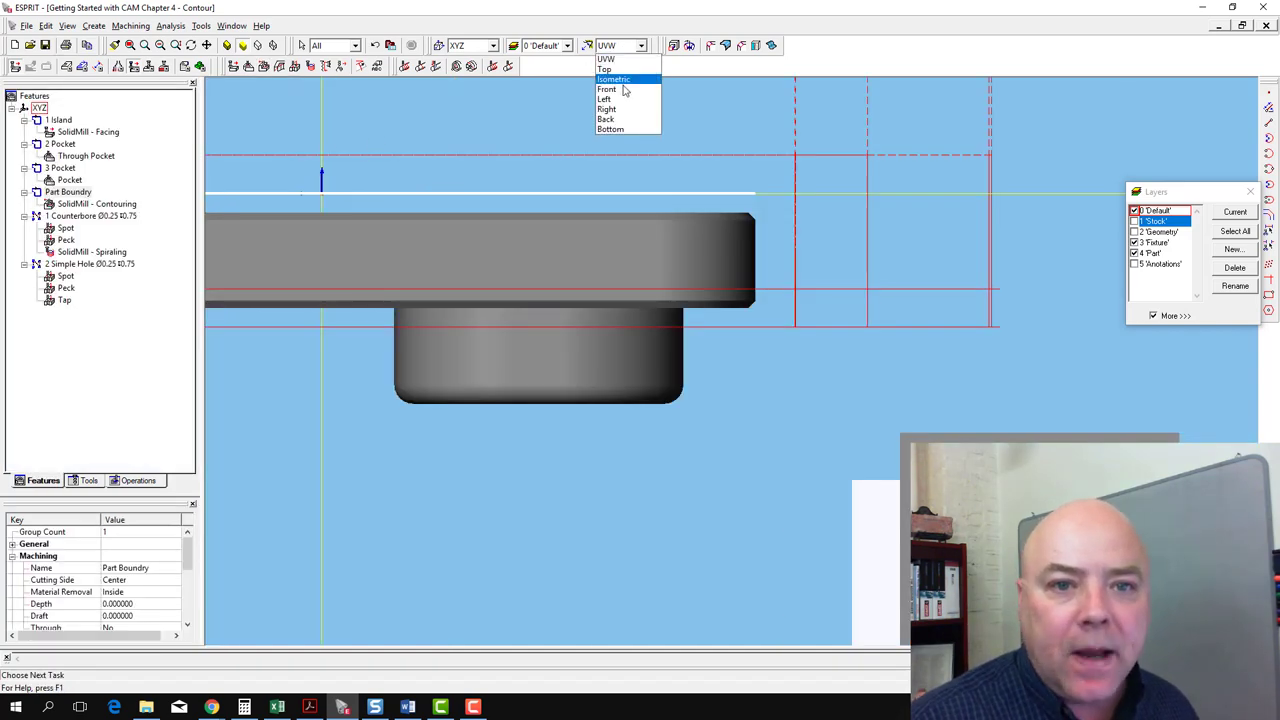
pyautogui.click(621, 80)
pyautogui.click(622, 80)
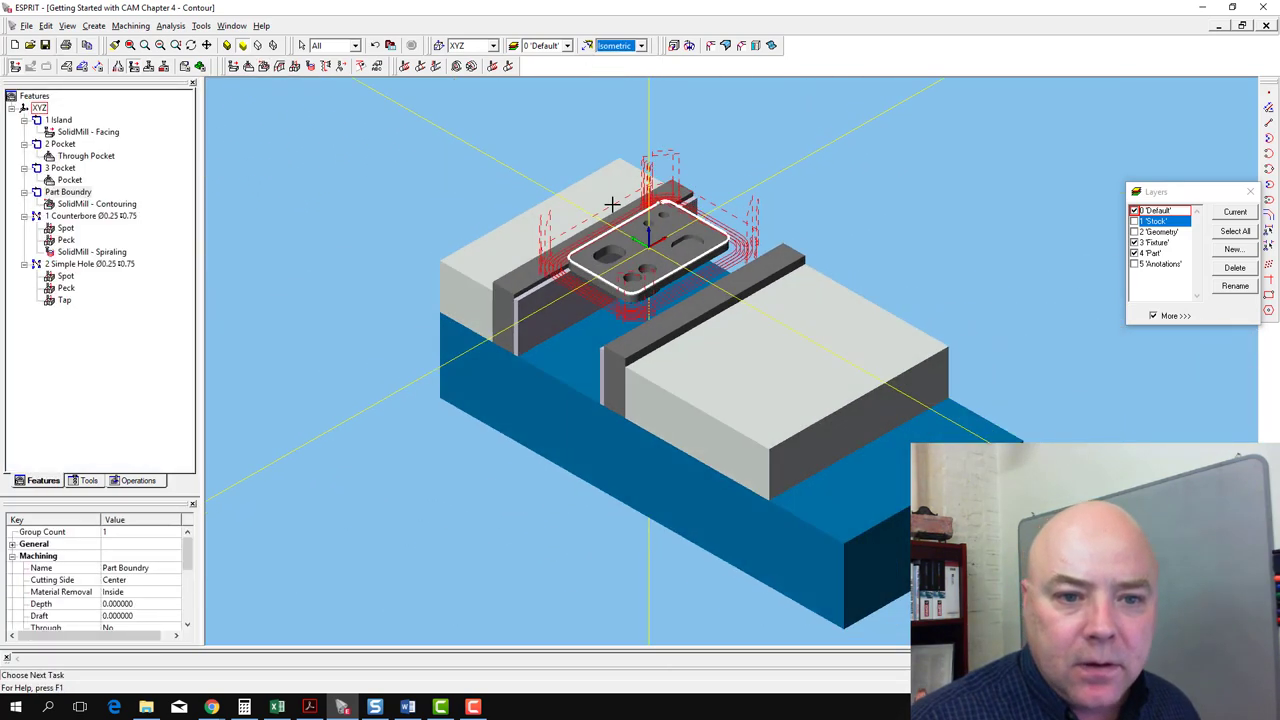
pyautogui.scroll(4, 540, 273)
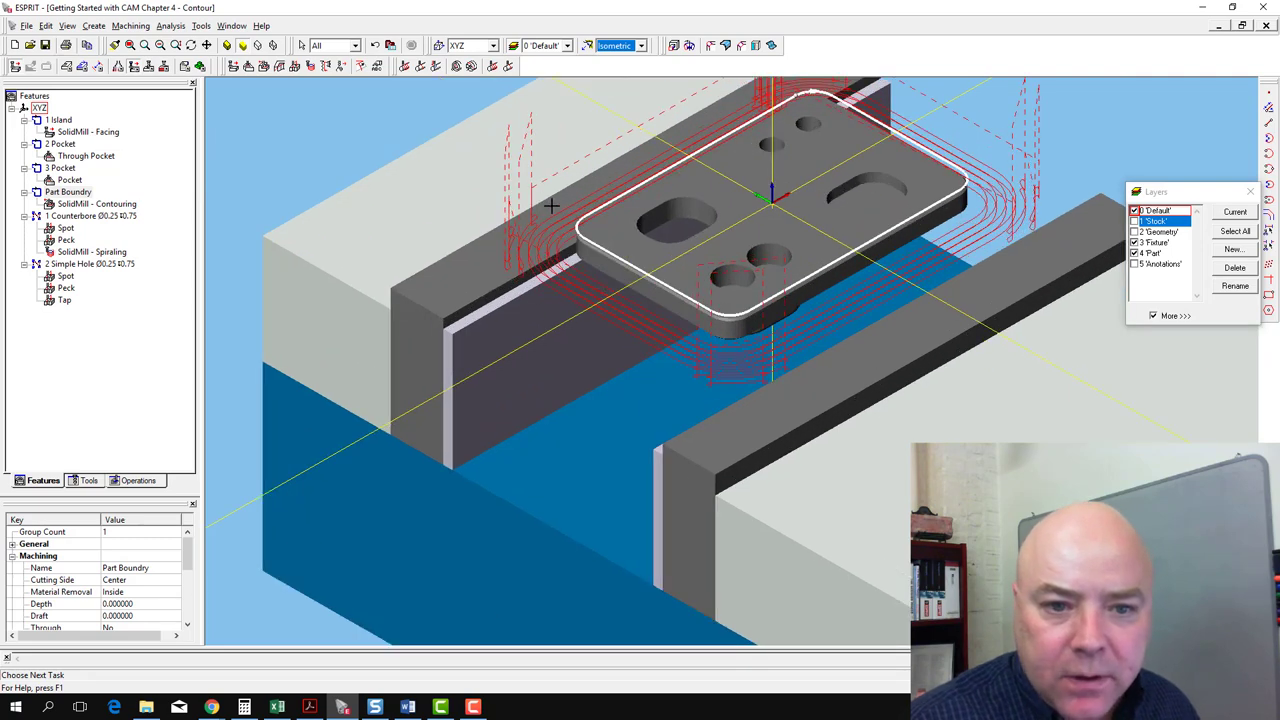
pyautogui.scroll(-1, 779, 310)
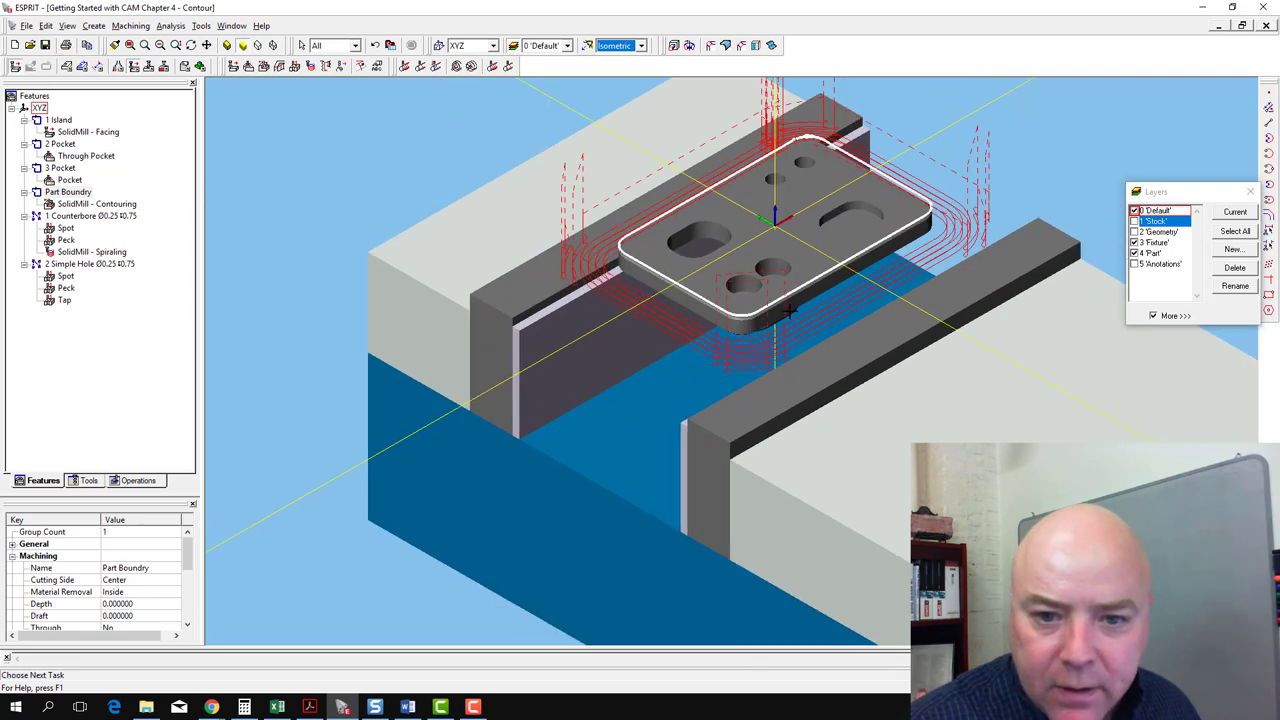
pyautogui.scroll(-1, 699, 246)
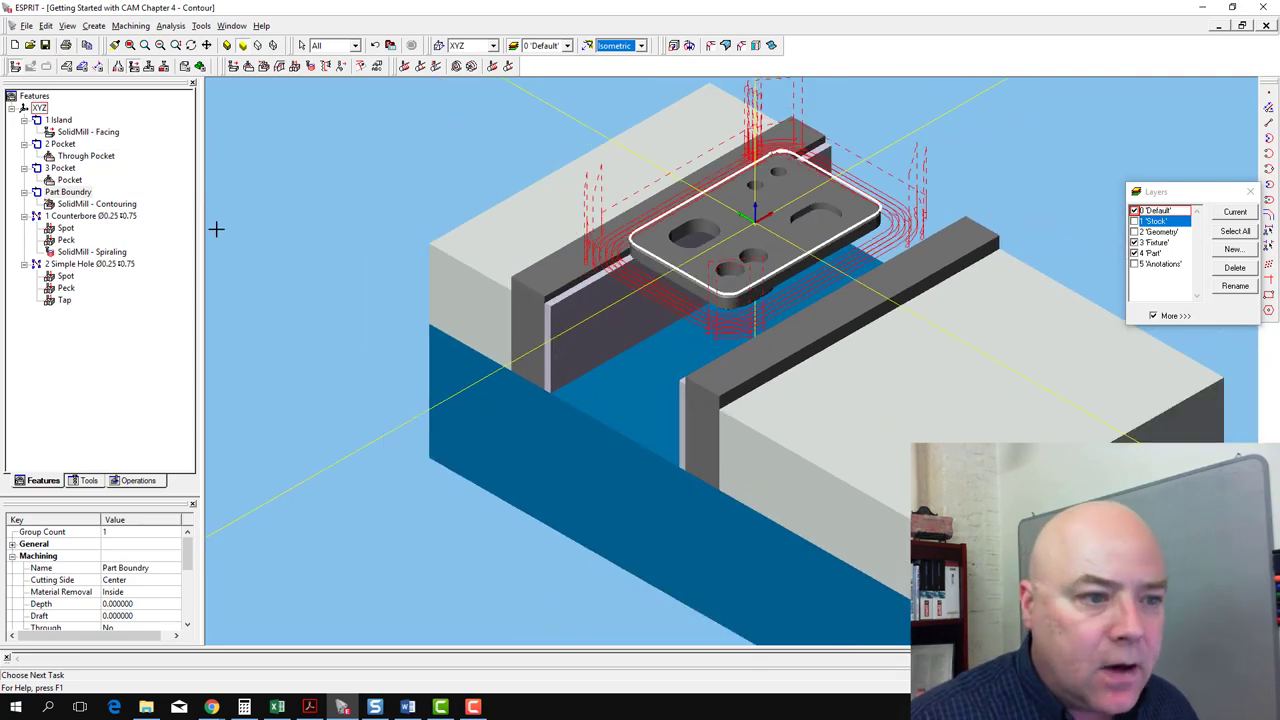
pyautogui.click(70, 204)
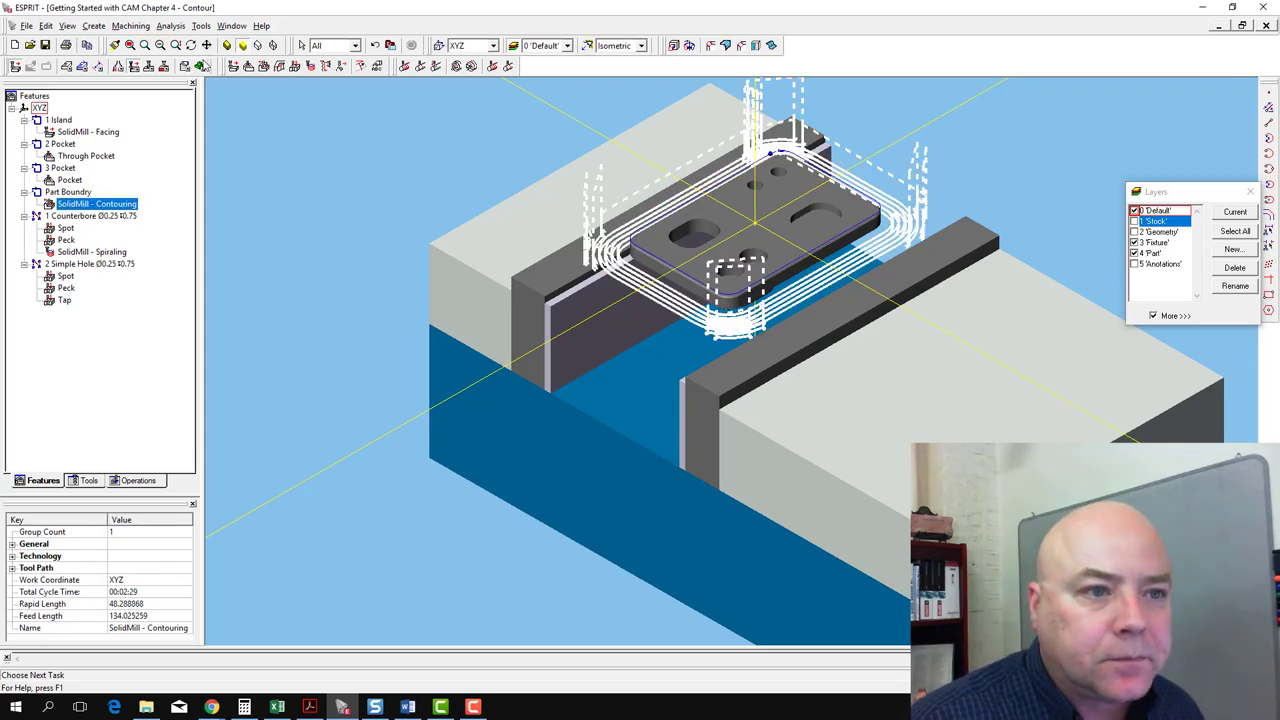
# Play the contouring simulation and zoom in to confirm the 3/8 end mill clears the vise
pyautogui.click(202, 66)
pyautogui.click(293, 66)
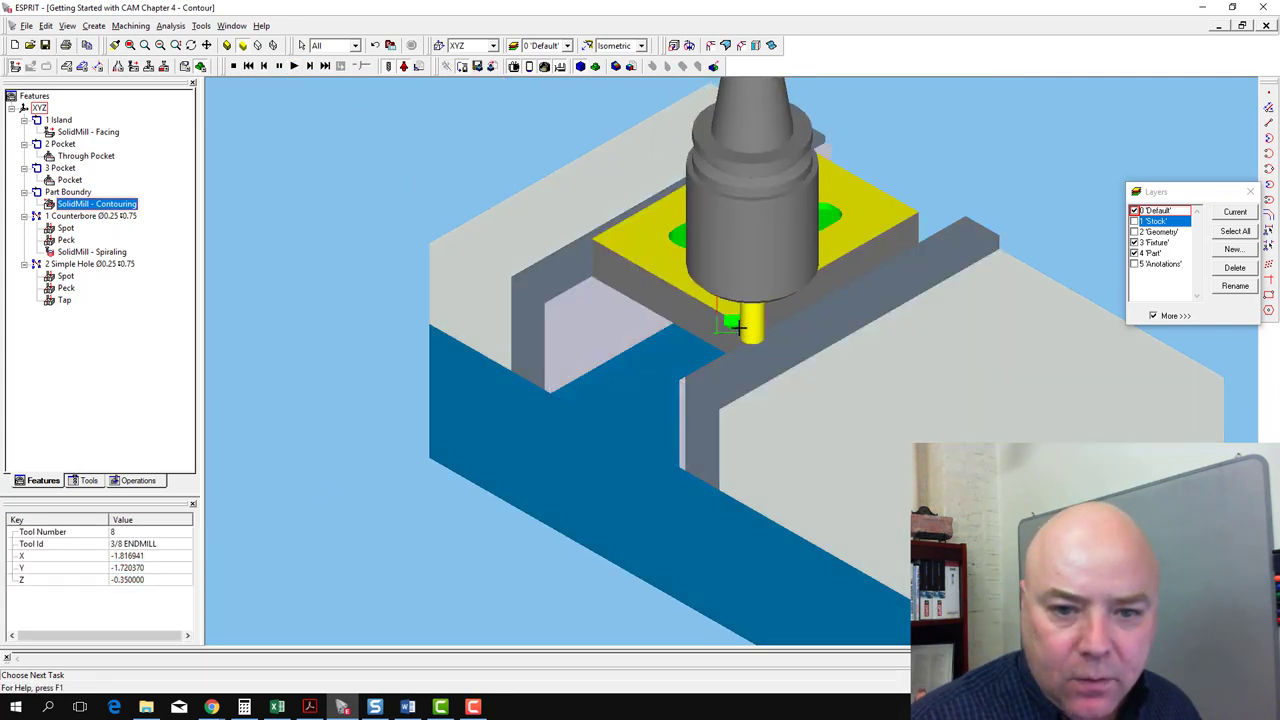
pyautogui.scroll(3, 727, 338)
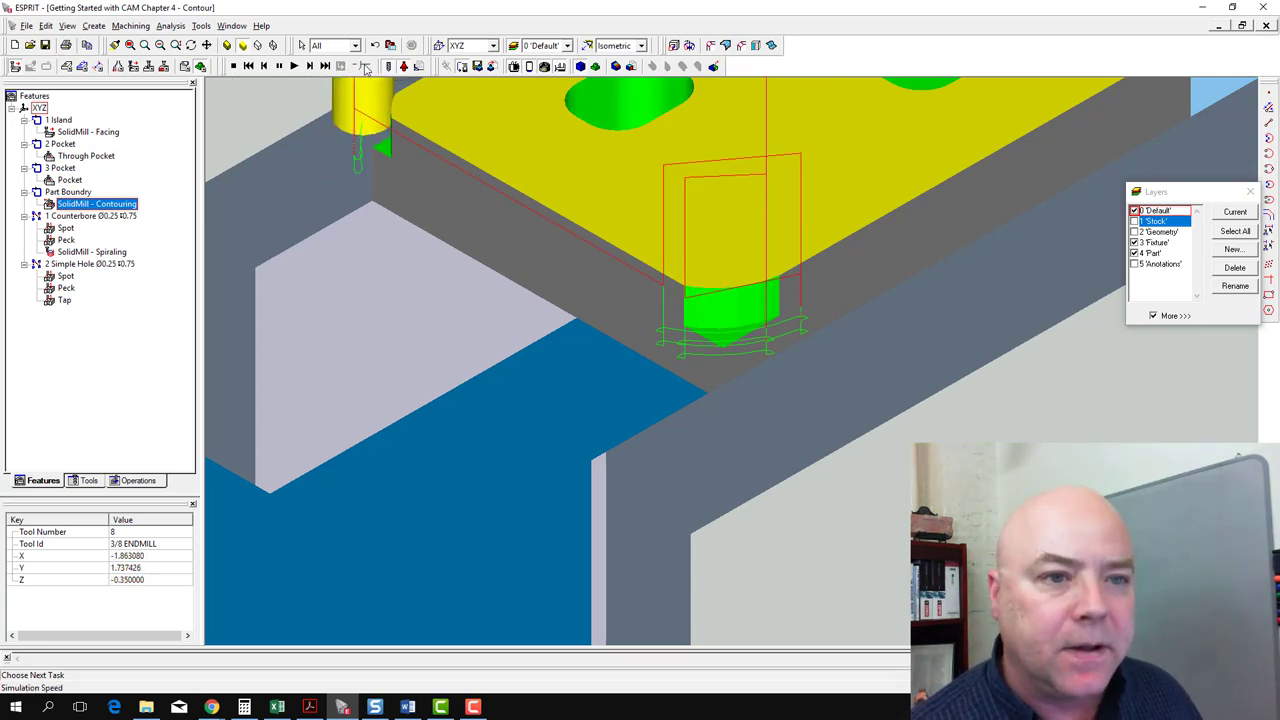
pyautogui.scroll(-5, 373, 204)
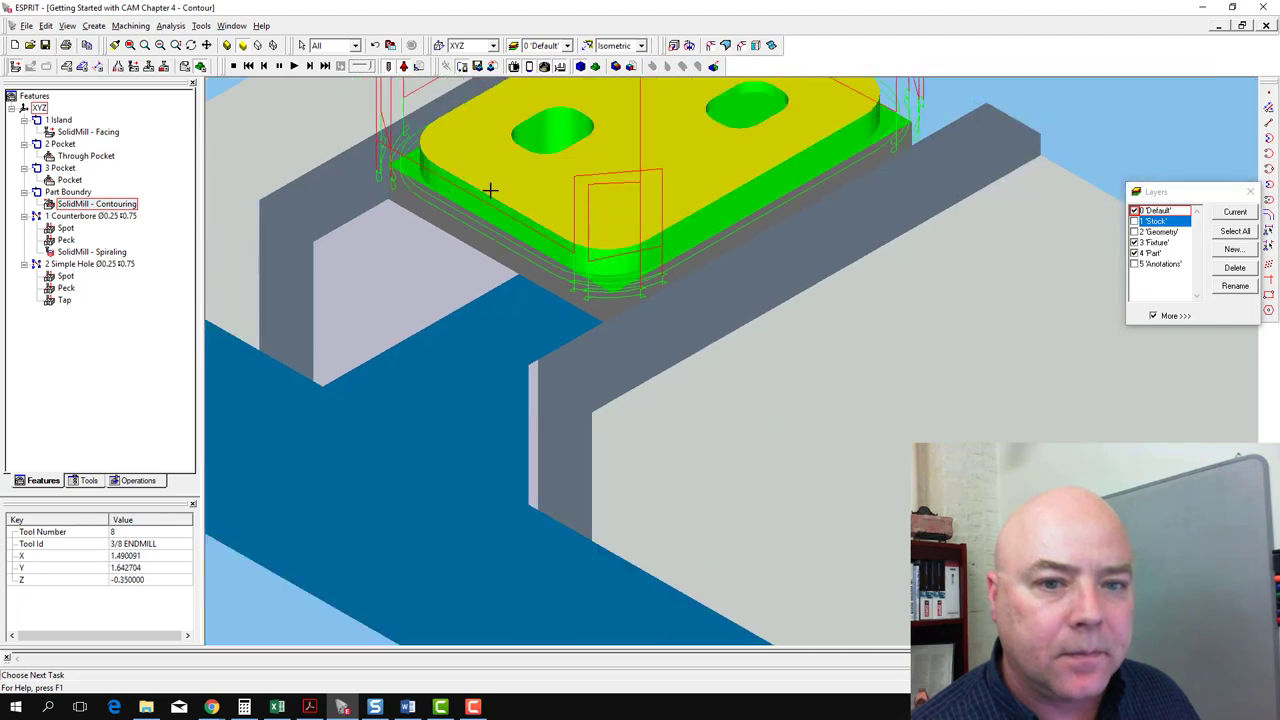
pyautogui.scroll(3, 571, 140)
pyautogui.moveTo(563, 168); pyautogui.dragTo(541, 273, button='middle')
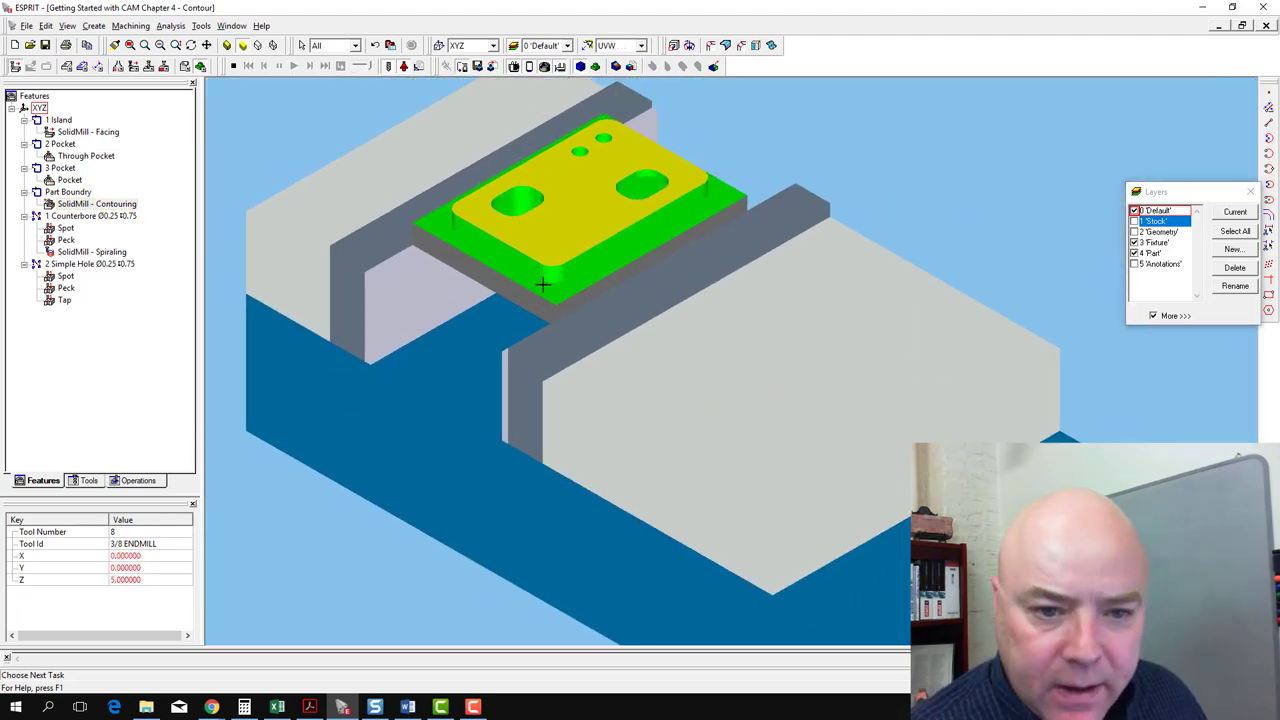